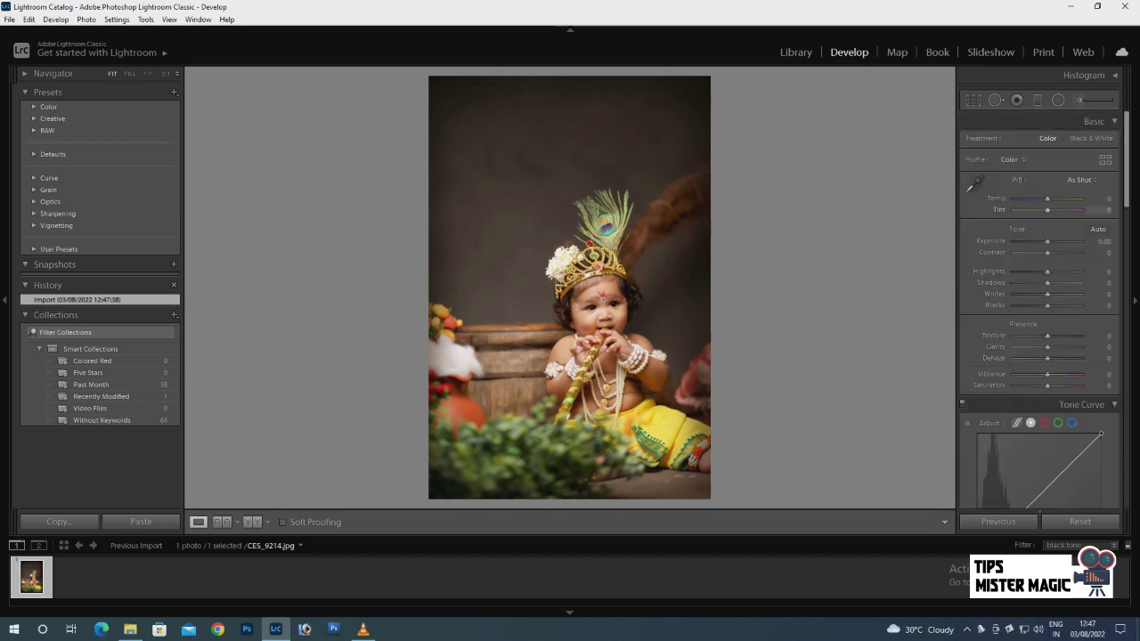
Step: In the Basic panel, set Temp +5, Tint +10, Contrast +30 and Shadows -50
click(1098, 197)
text(5)
key(Tab)
key(Tab)
text(10)
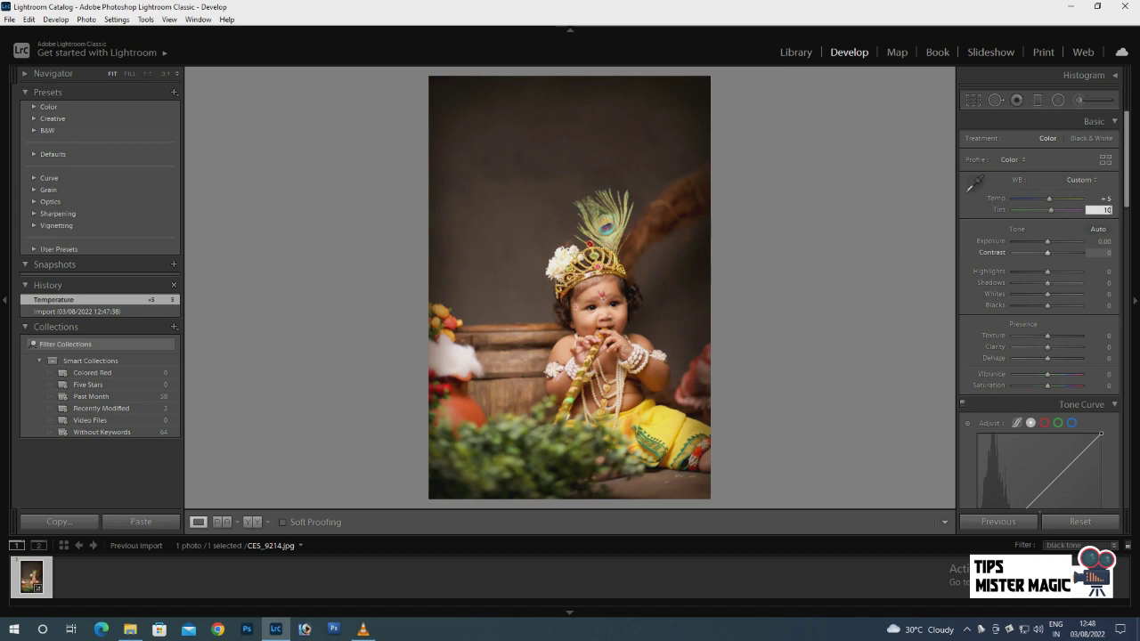
click(1098, 253)
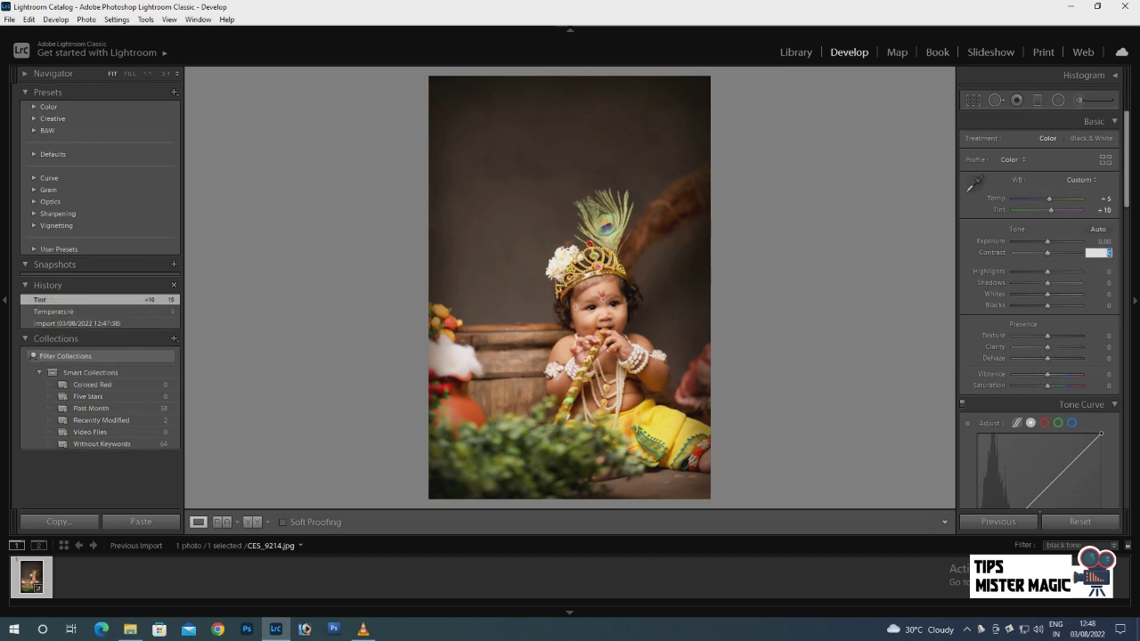
text(3)
click(1097, 283)
text(-)
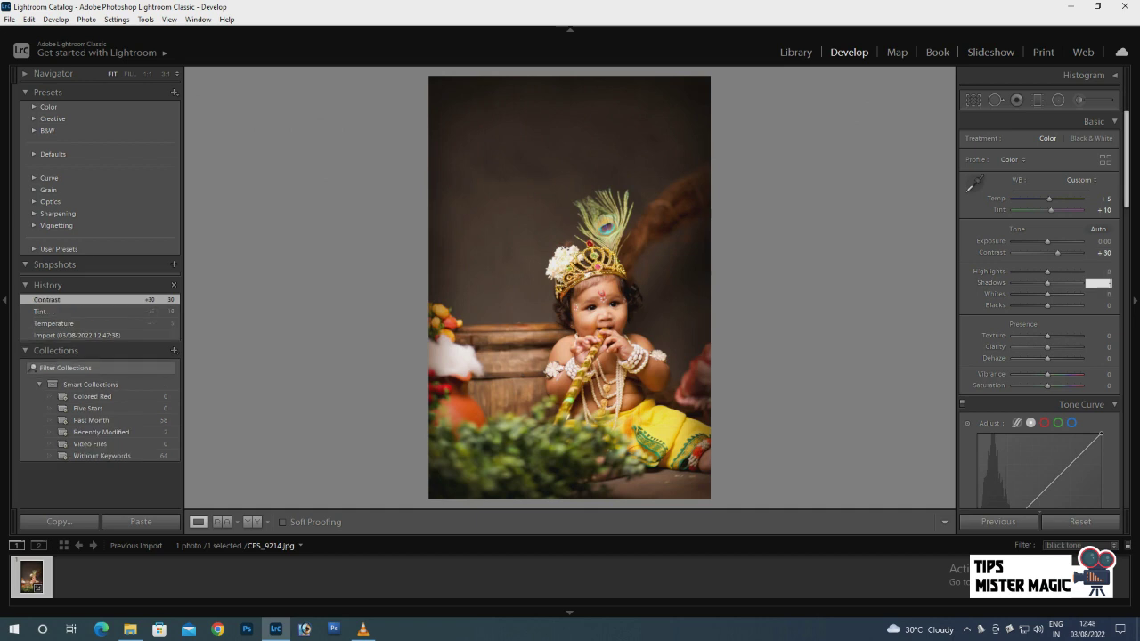
text(50)
Step: Set Blacks to -40, Clarity to +20 and Vibrance to 20
click(1098, 304)
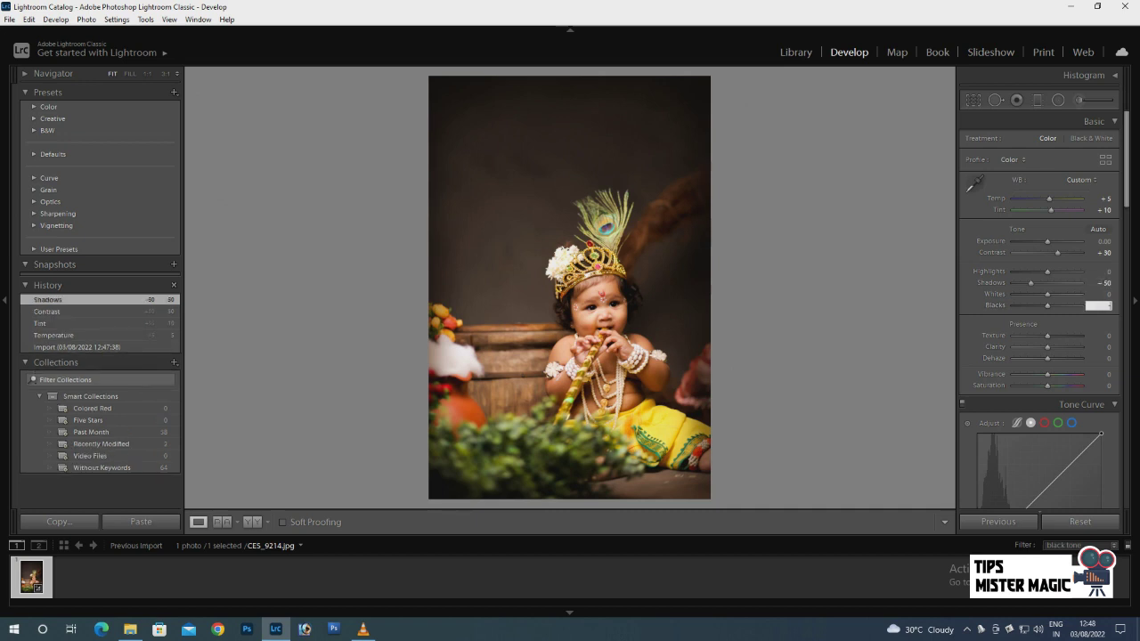
text(-40)
key(Return)
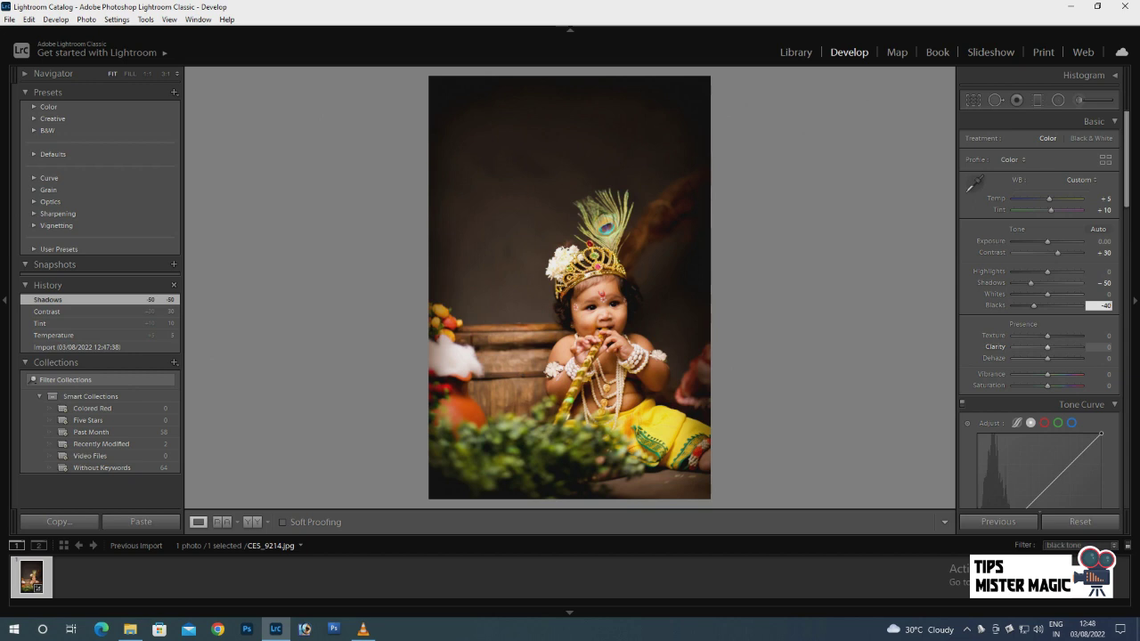
click(1097, 346)
text(20)
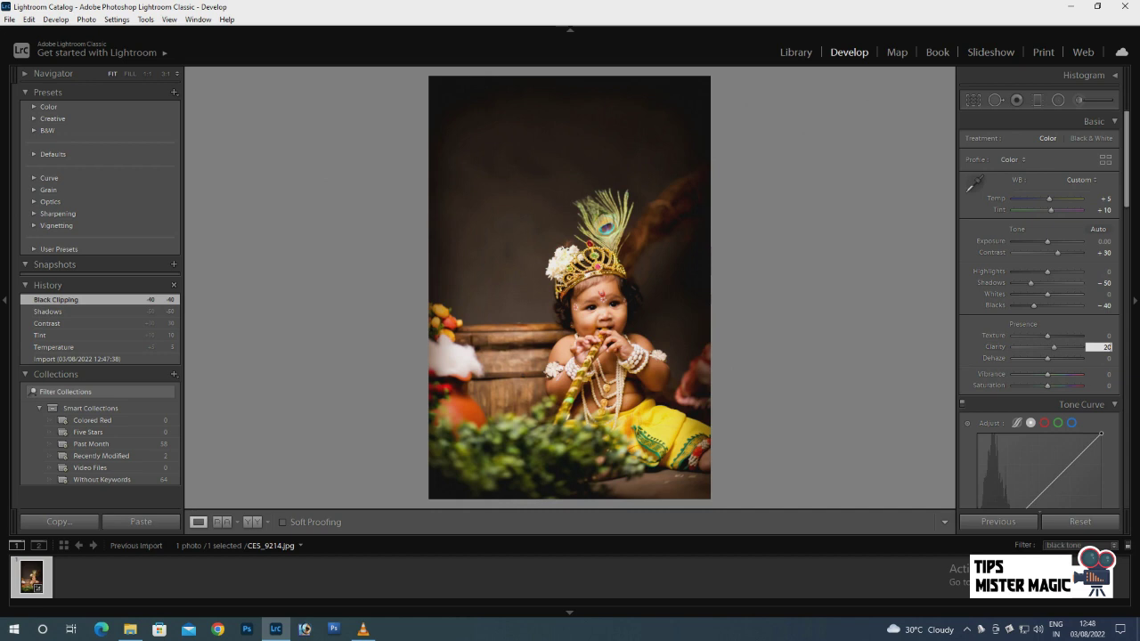
click(1097, 374)
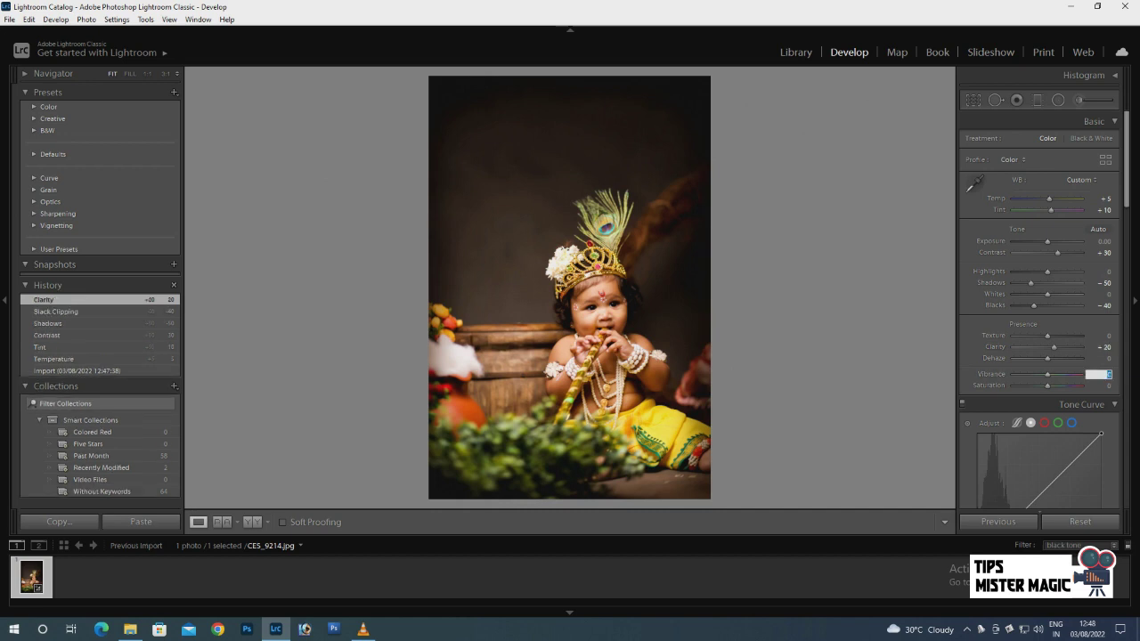
text(20)
Step: Add a shadow point to the Tone Curve and lift the black point to output 10
scroll(1040, 312, down, 5)
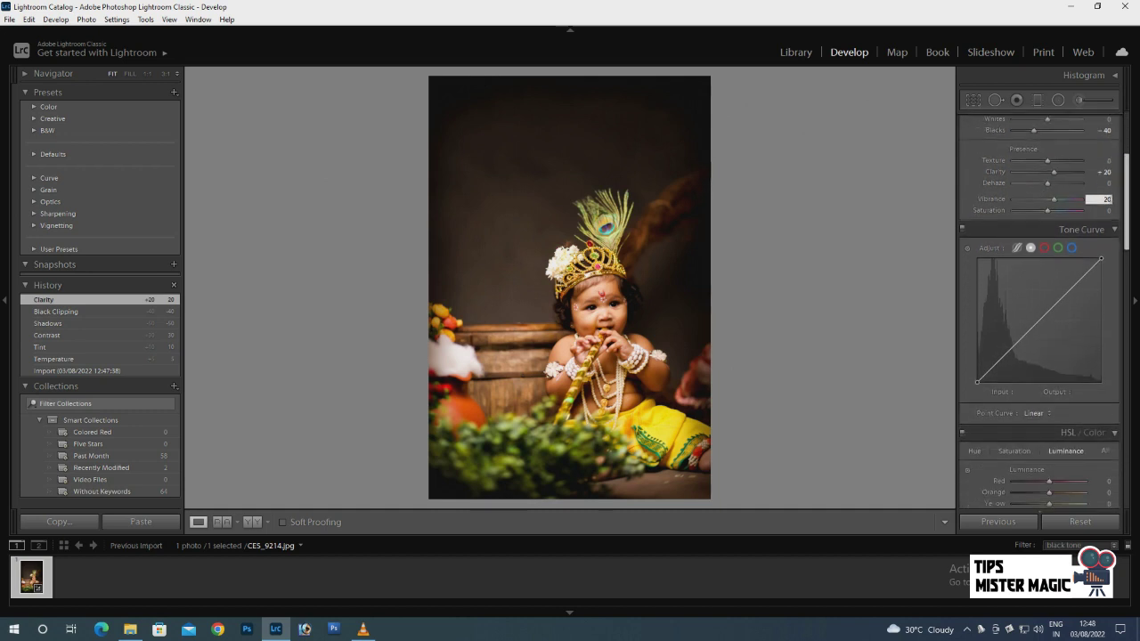
scroll(1039, 311, down, 2)
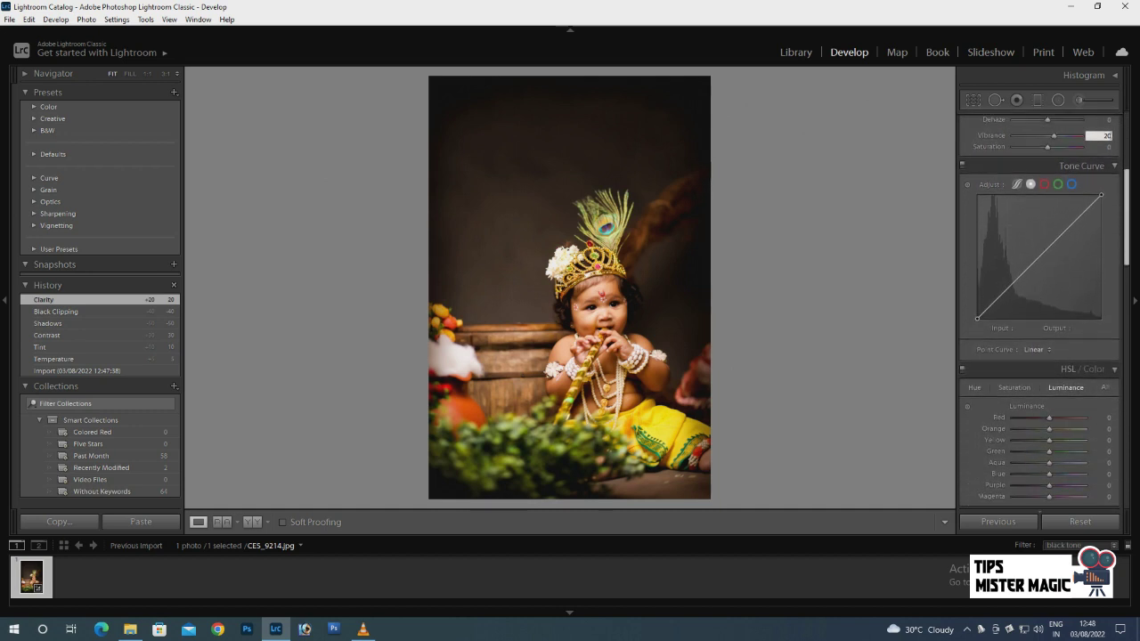
key(Return)
click(994, 300)
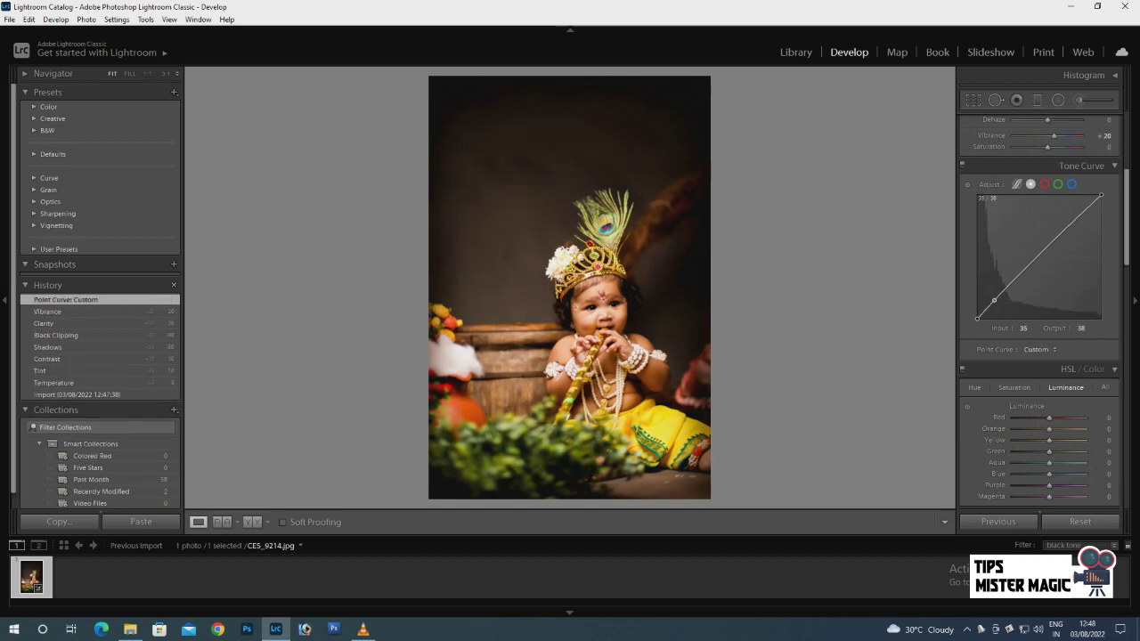
drag(994, 300, 976, 315)
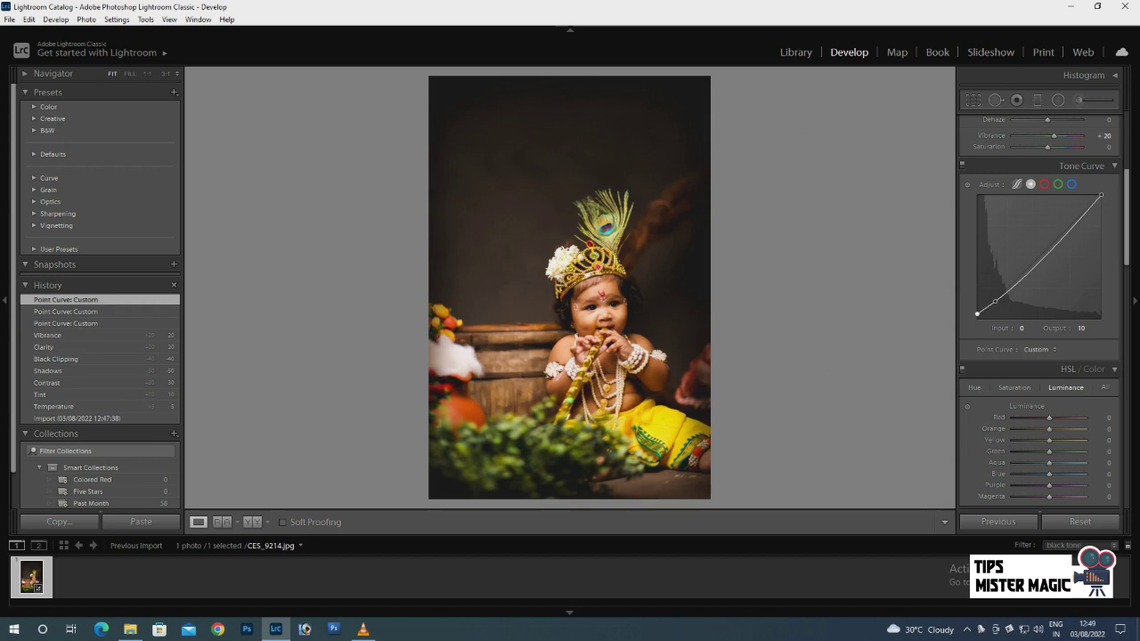
scroll(1039, 311, down, 3)
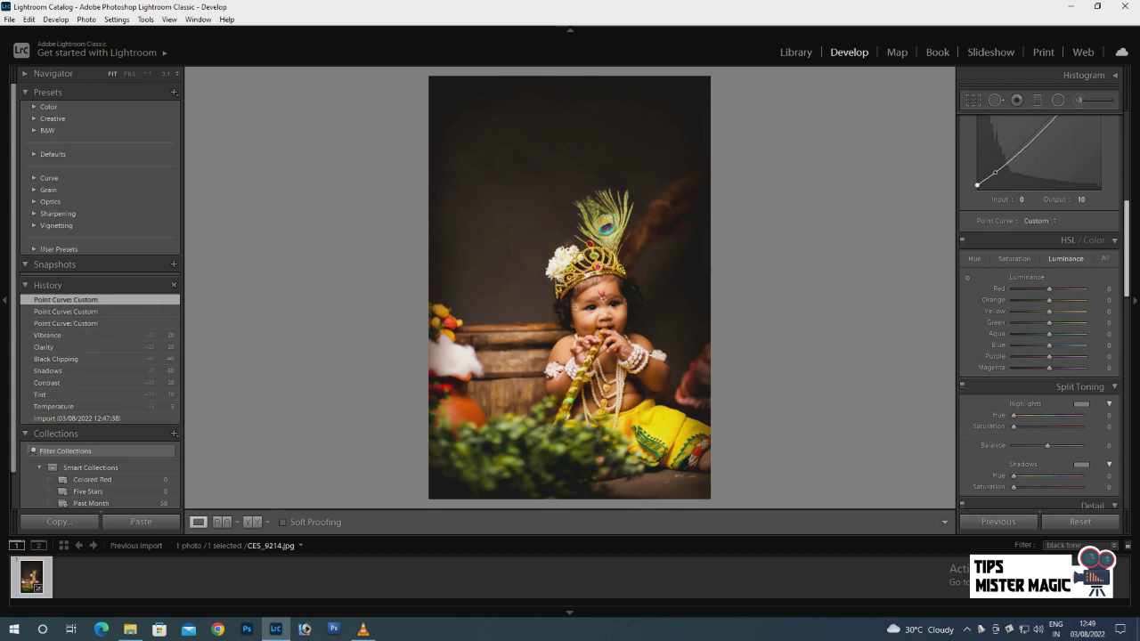
scroll(1039, 312, up, 1)
scroll(1039, 312, down, 1)
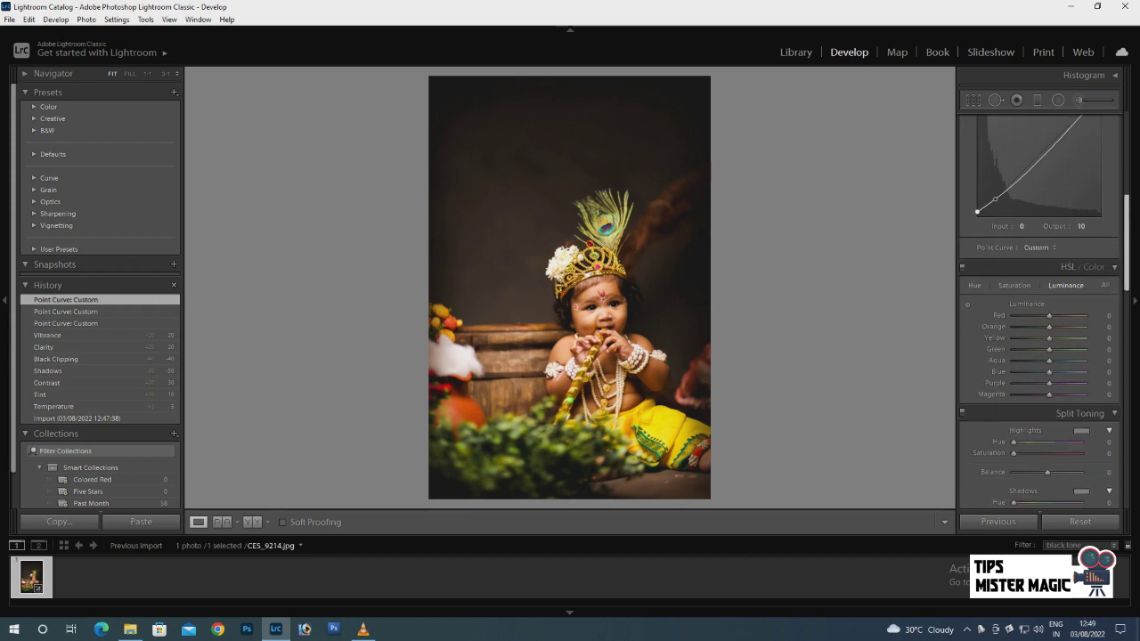
scroll(1039, 312, down, 1)
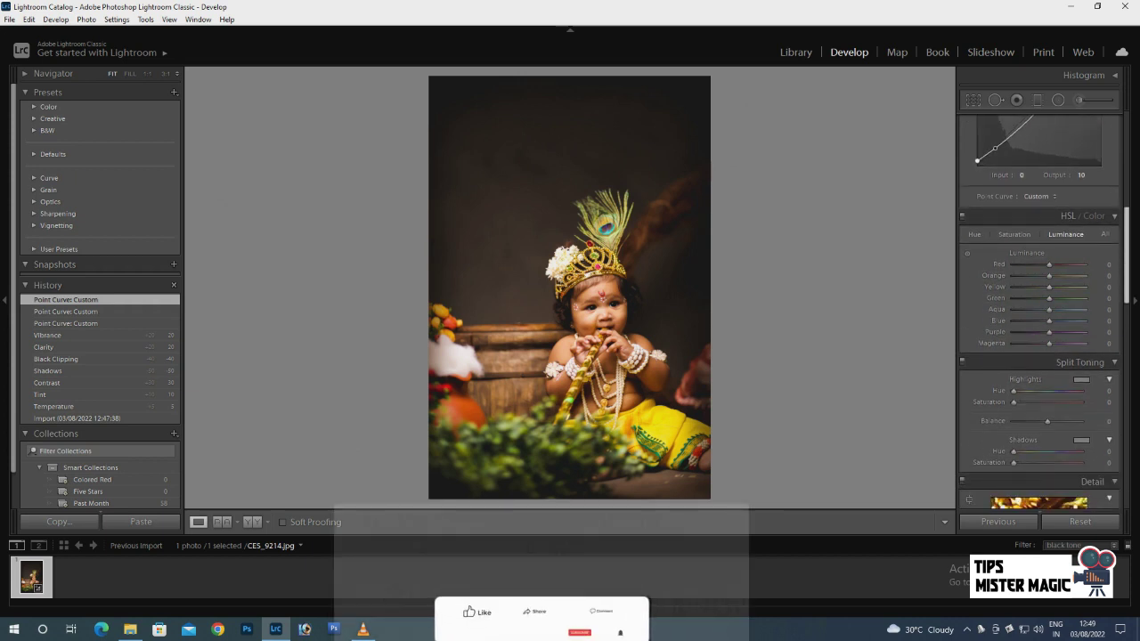
scroll(1039, 312, down, 1)
Step: In HSL/Color's Hue view, set the Red hue to +50
click(1104, 214)
click(974, 215)
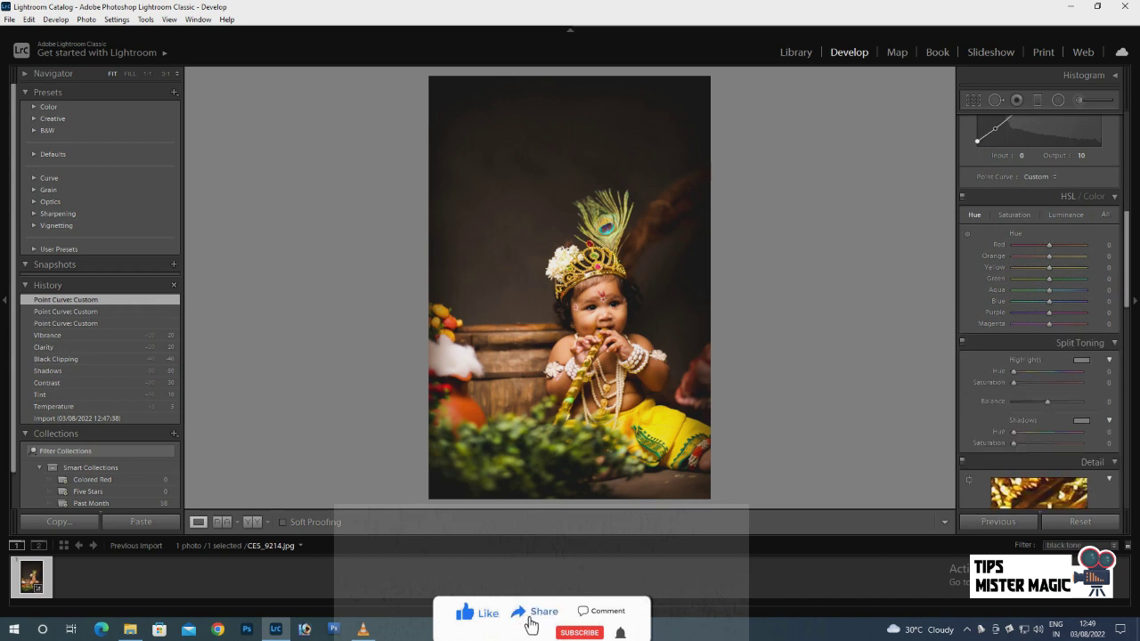
click(1099, 244)
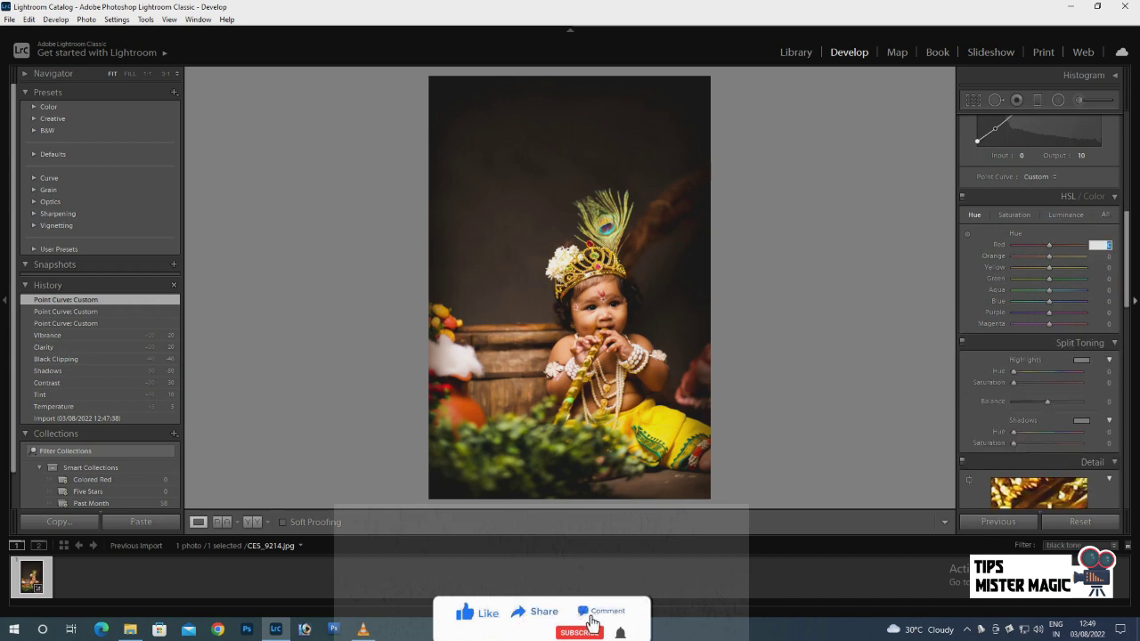
text(50)
key(Return)
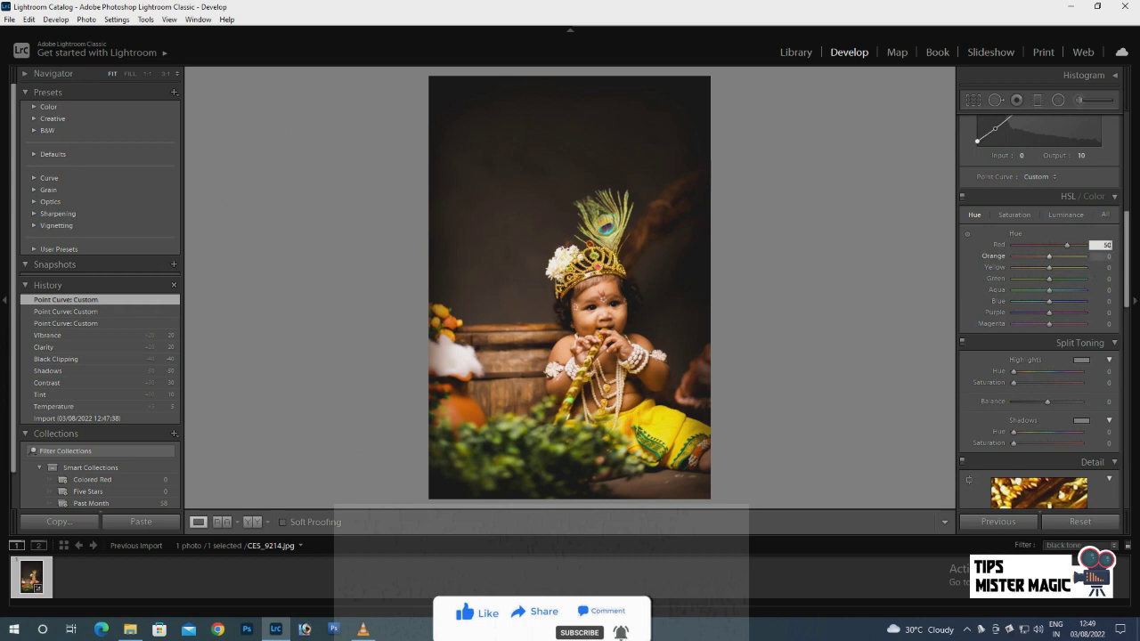
Step: Set the Yellow hue to -100 to turn the yellow clothing orange
click(1101, 267)
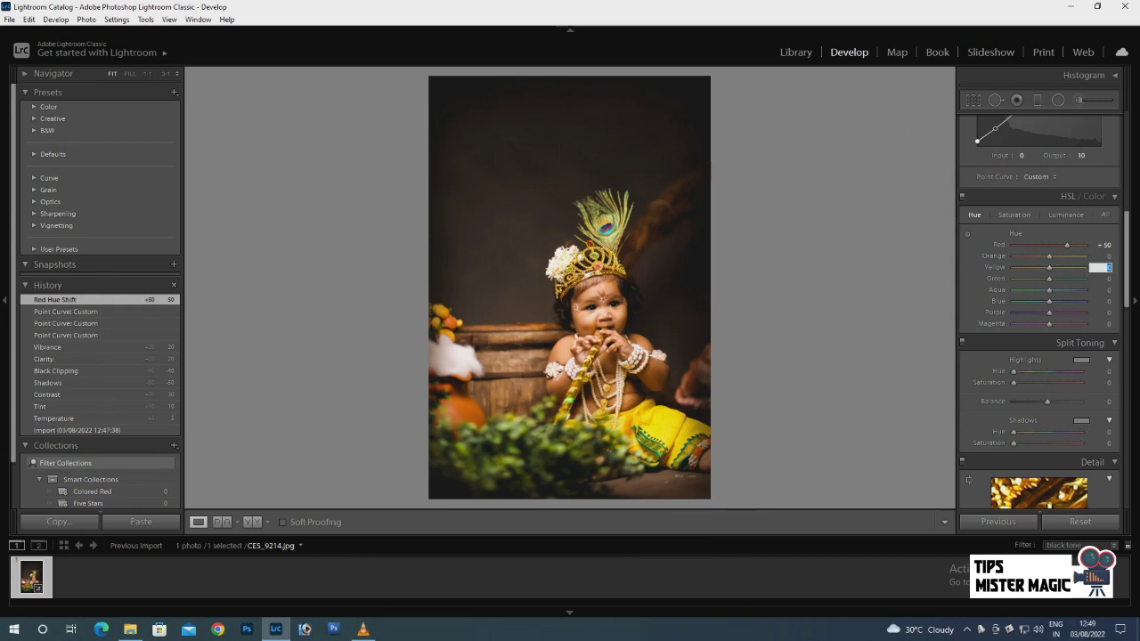
key(BackSpace)
text(00)
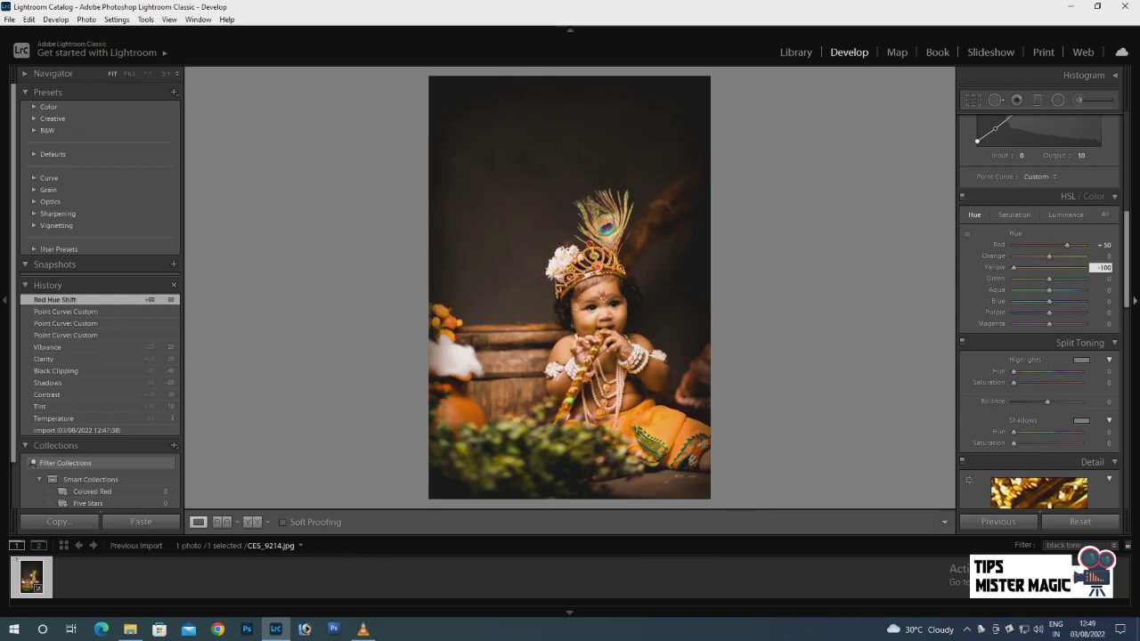
scroll(1039, 312, down, 1)
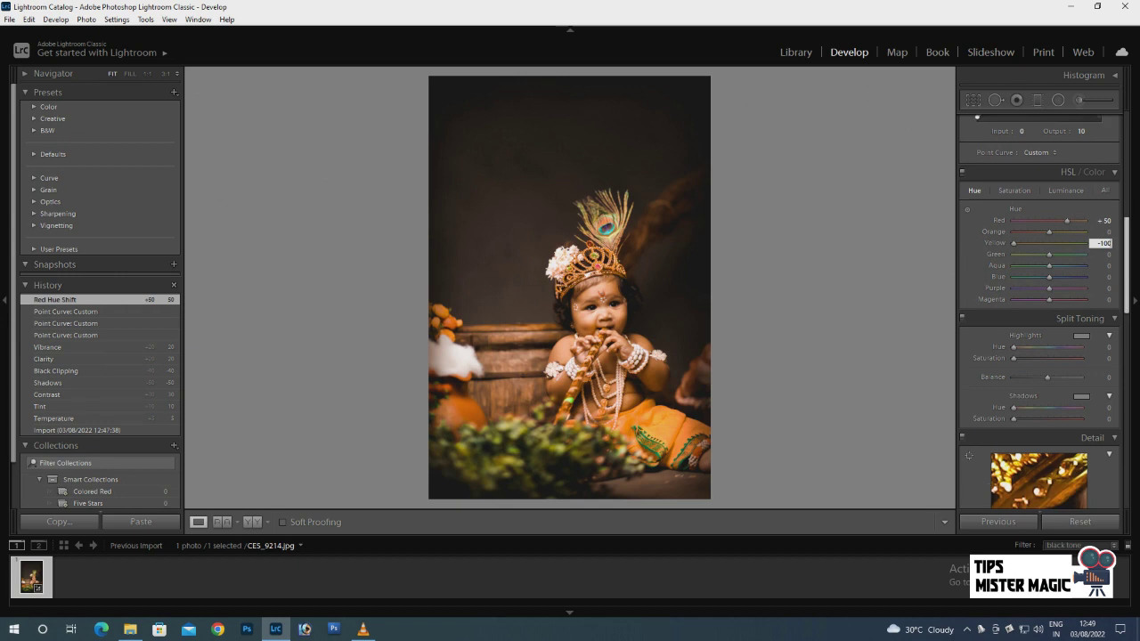
scroll(1039, 312, down, 1)
scroll(1040, 312, up, 1)
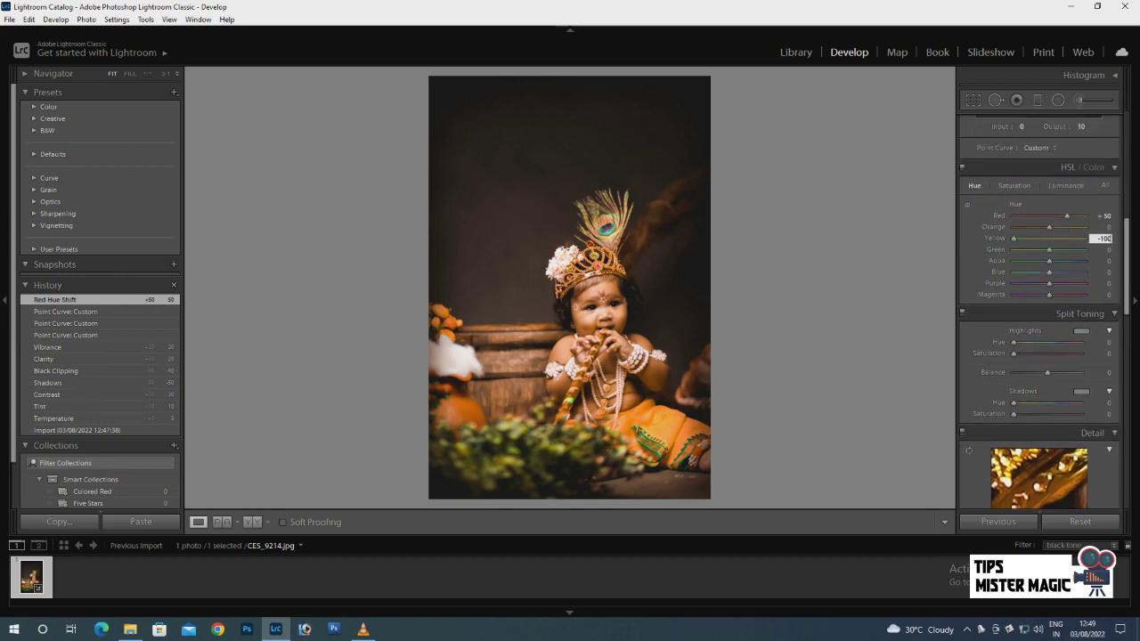
key(Return)
click(1014, 185)
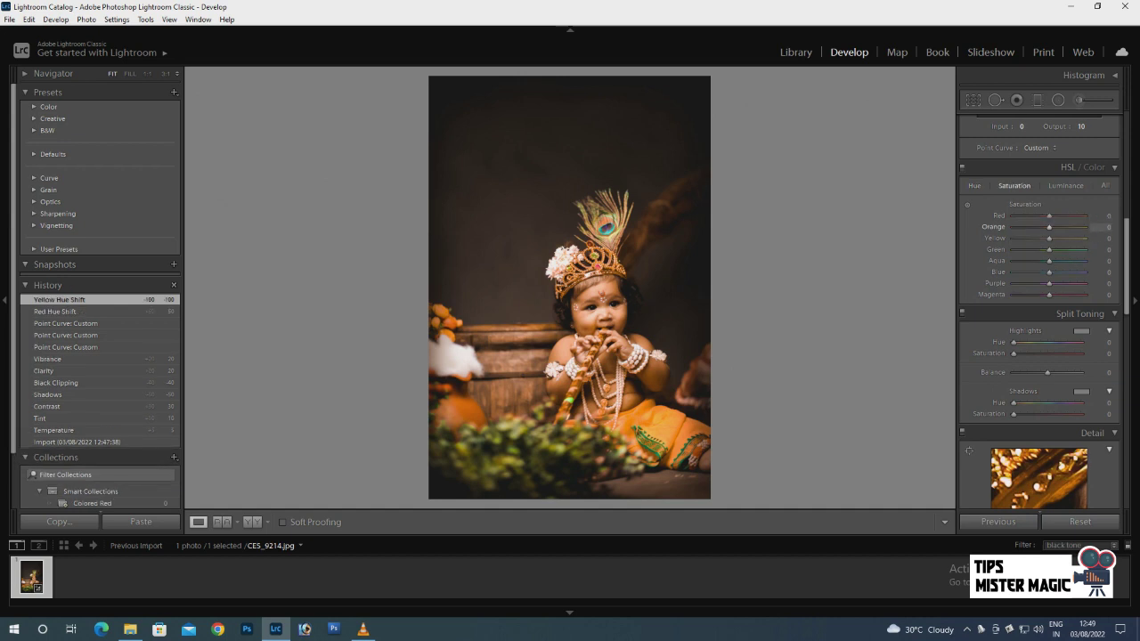
Step: Set Orange saturation to -25 and Yellow and Green saturation to -100
click(1100, 227)
key(Tab)
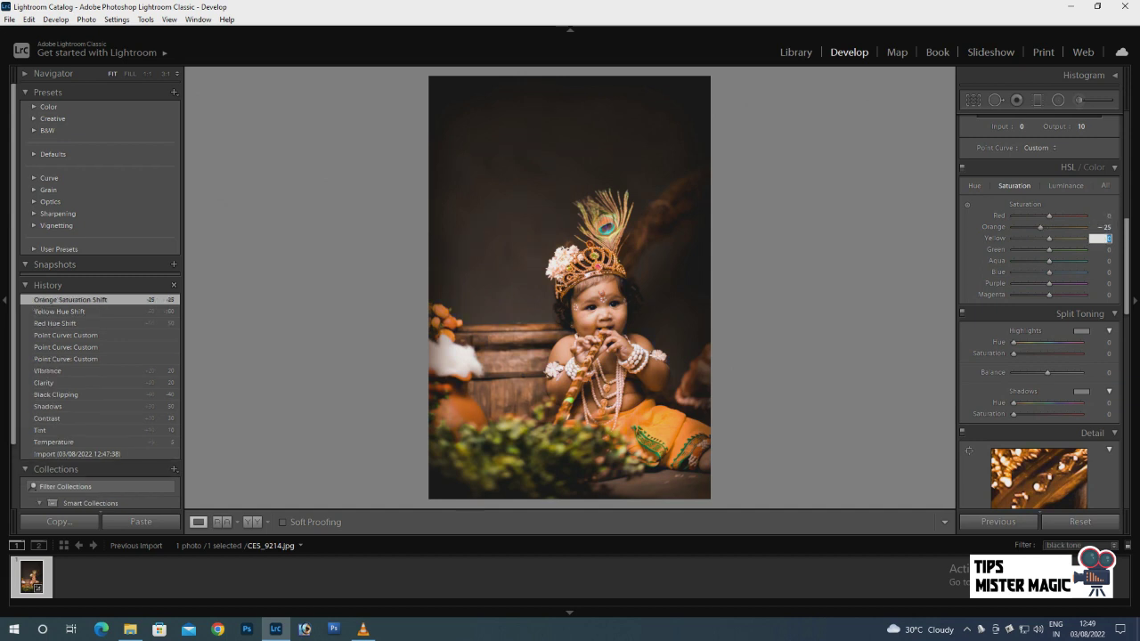
text(-1)
text(00)
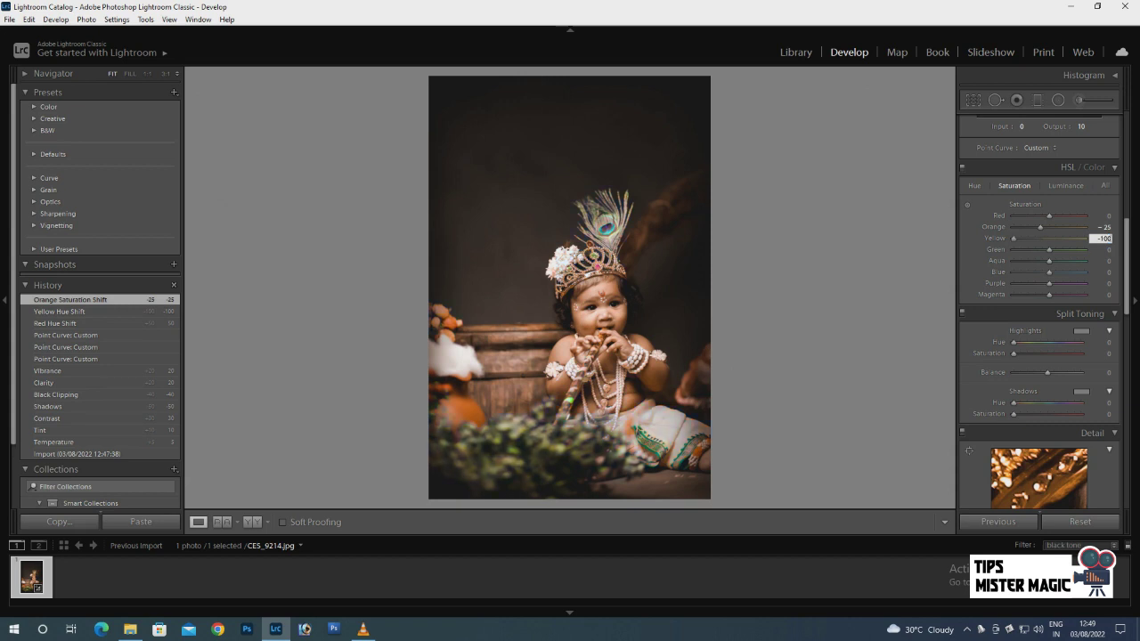
key(Tab)
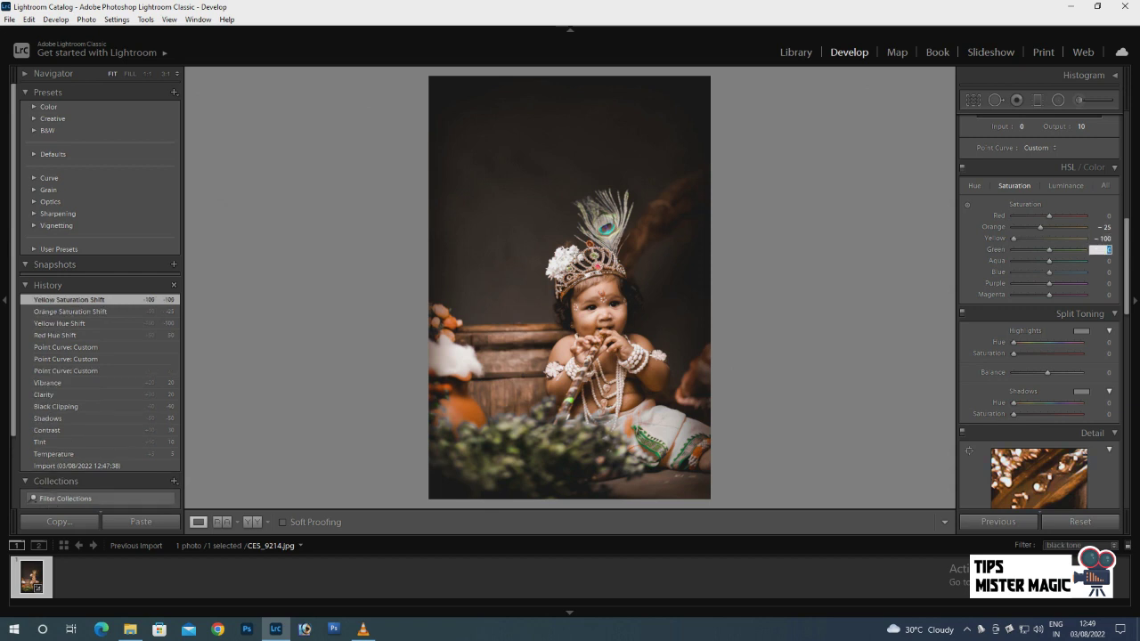
text(-1)
text(00)
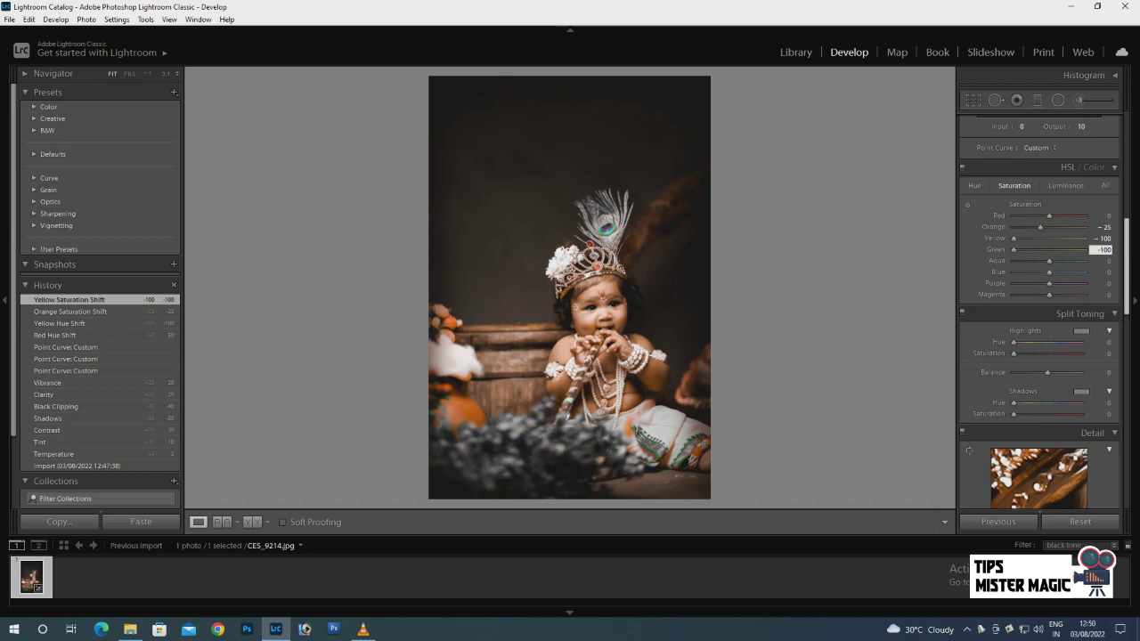
Step: Set Aqua, Blue, Purple and Magenta saturation to -100
key(Tab)
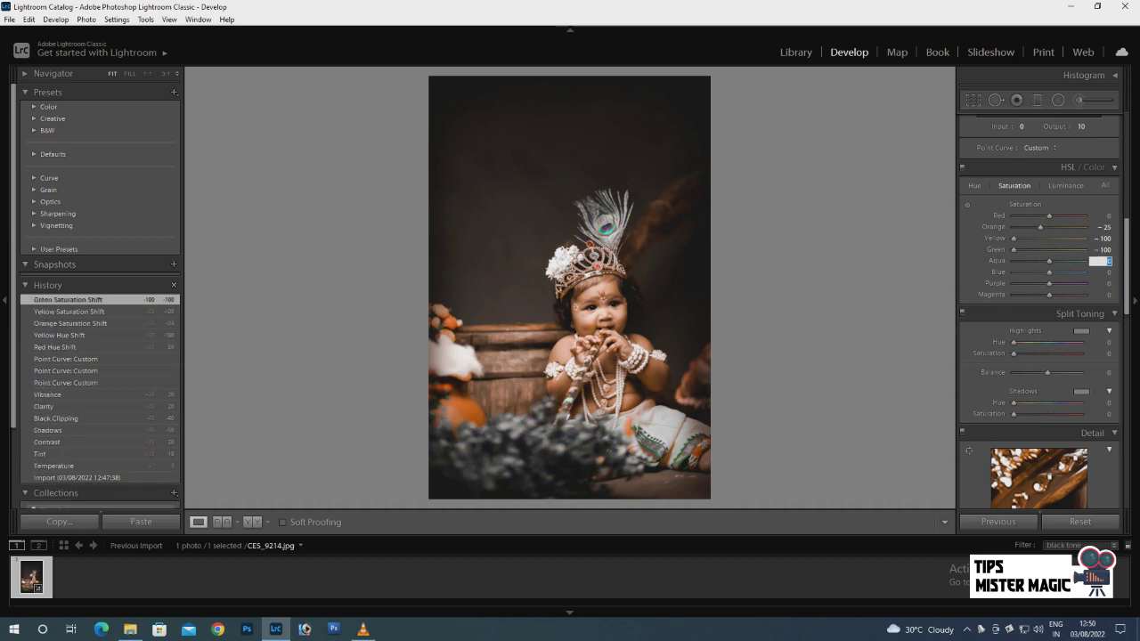
text(00)
key(Tab)
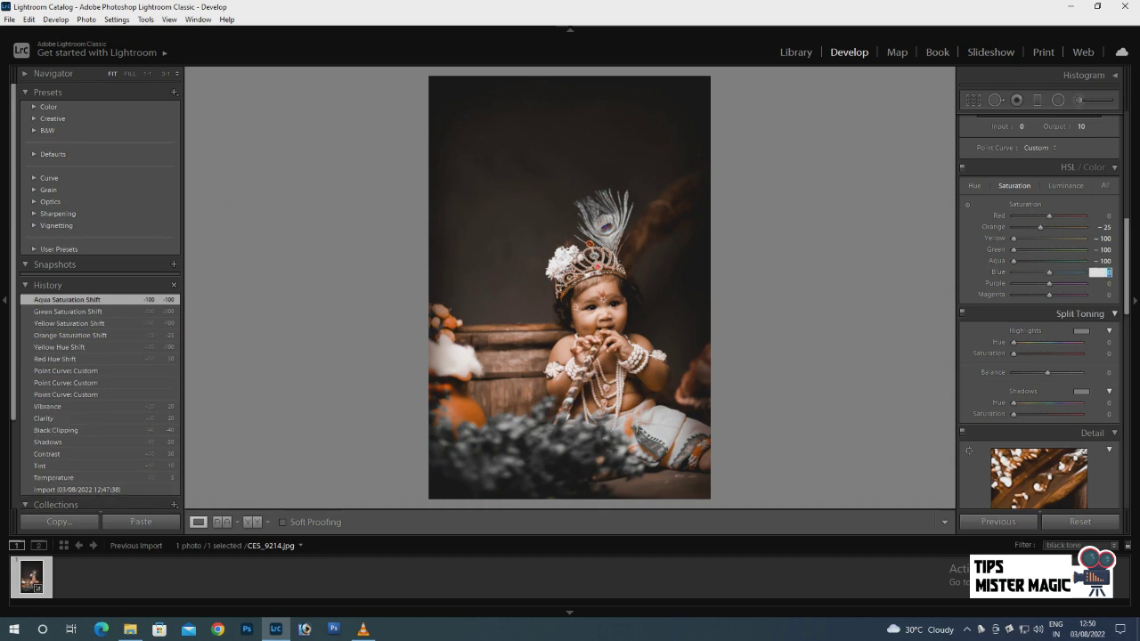
text(-100)
key(Tab)
text(-100)
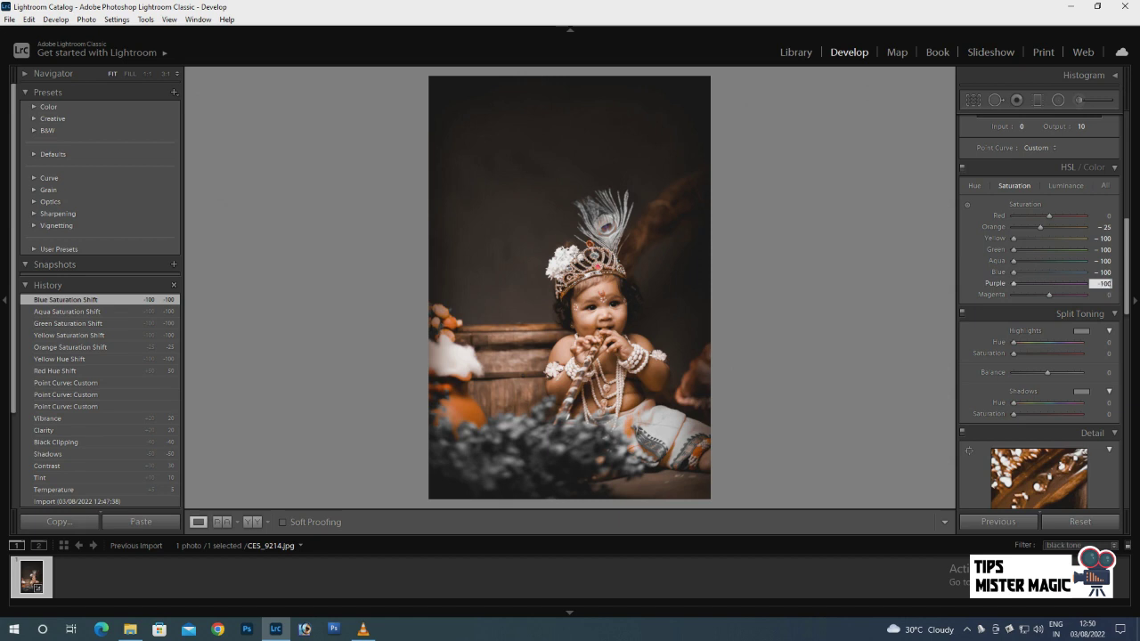
key(Tab)
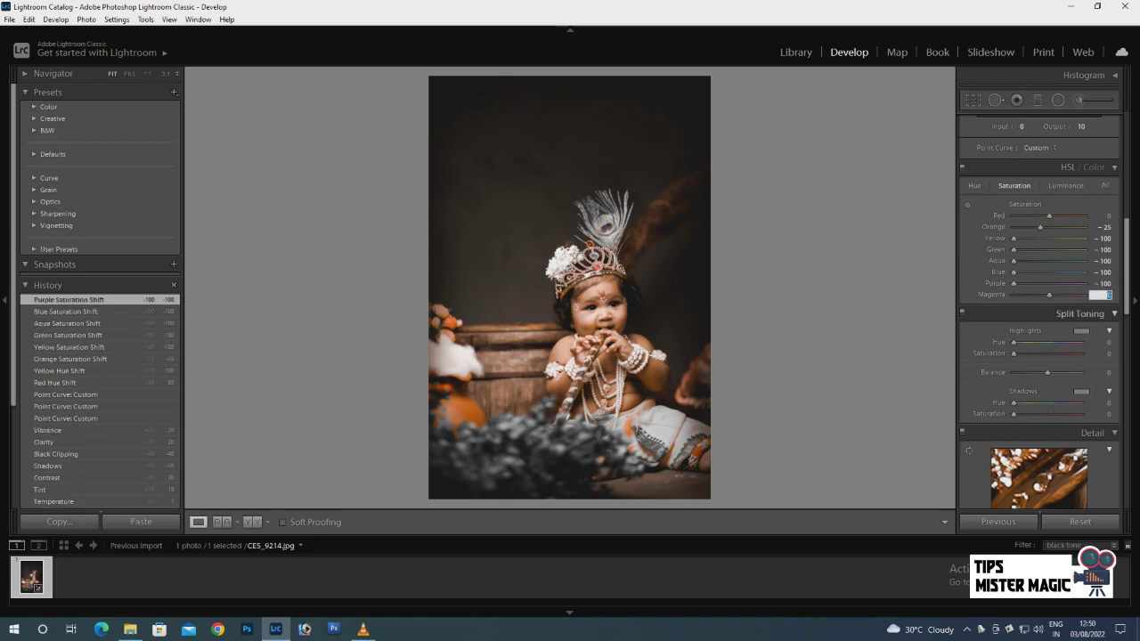
text(-100)
key(Tab)
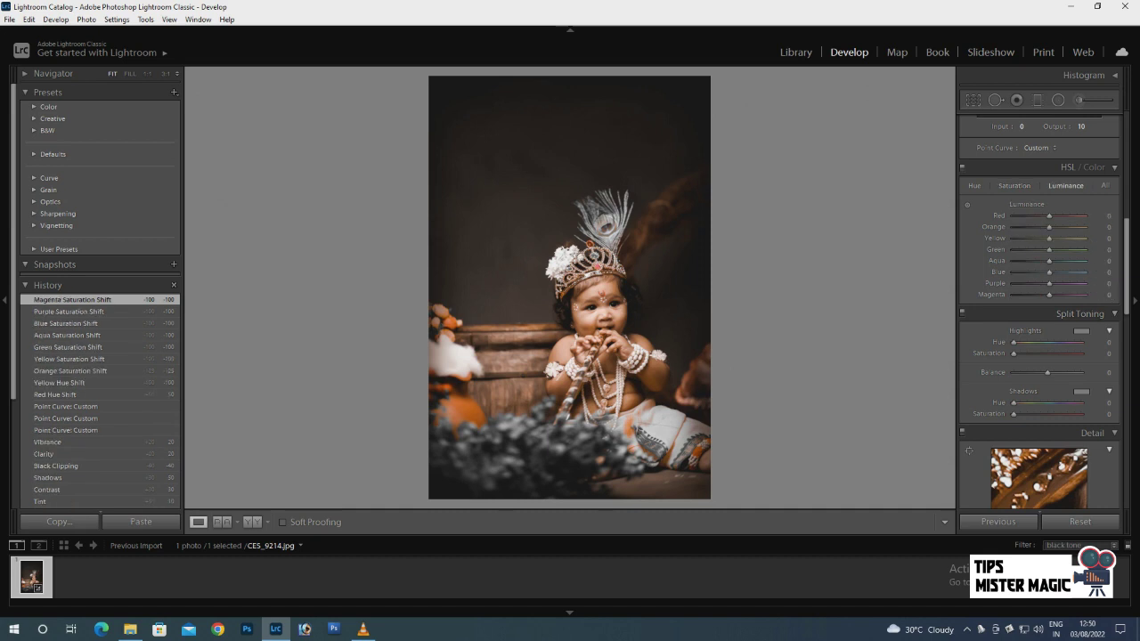
Step: Set Red, Orange and Yellow luminance to +10
key(Tab)
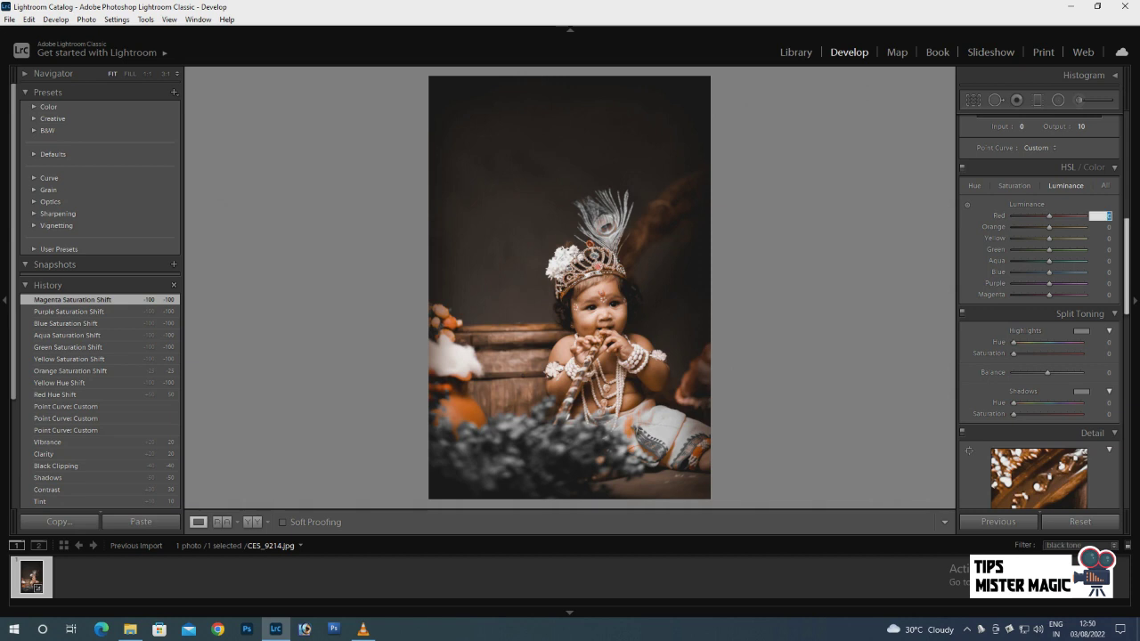
text(10)
key(Tab)
text(10)
key(Tab)
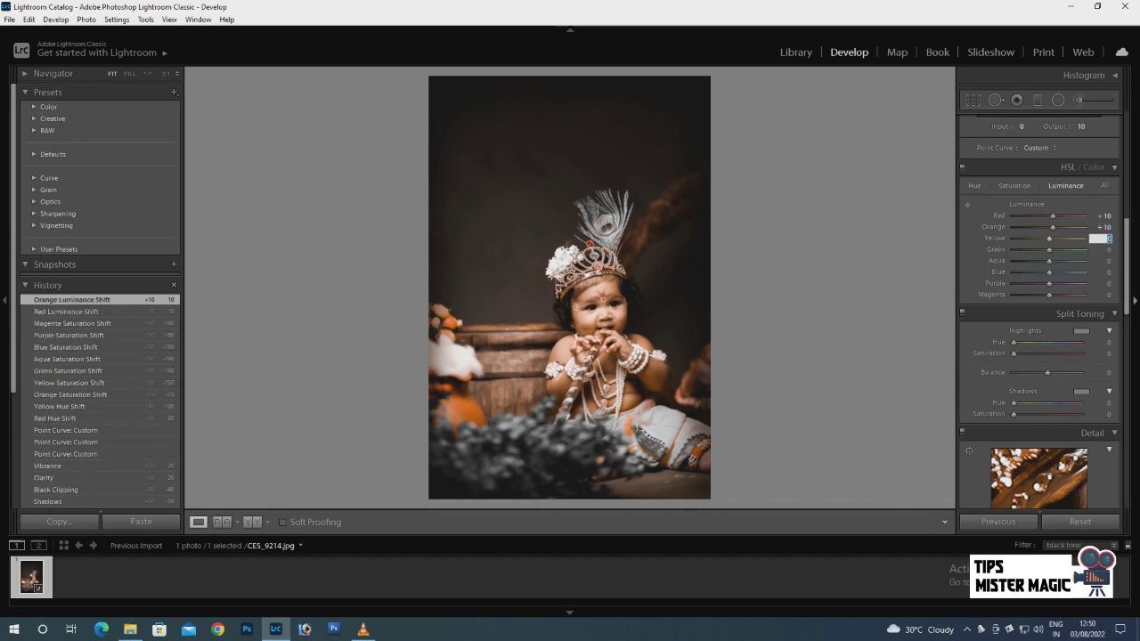
text(1)
key(Tab)
Step: Set Green, Aqua, Blue, Purple and Magenta luminance to +10
text(10)
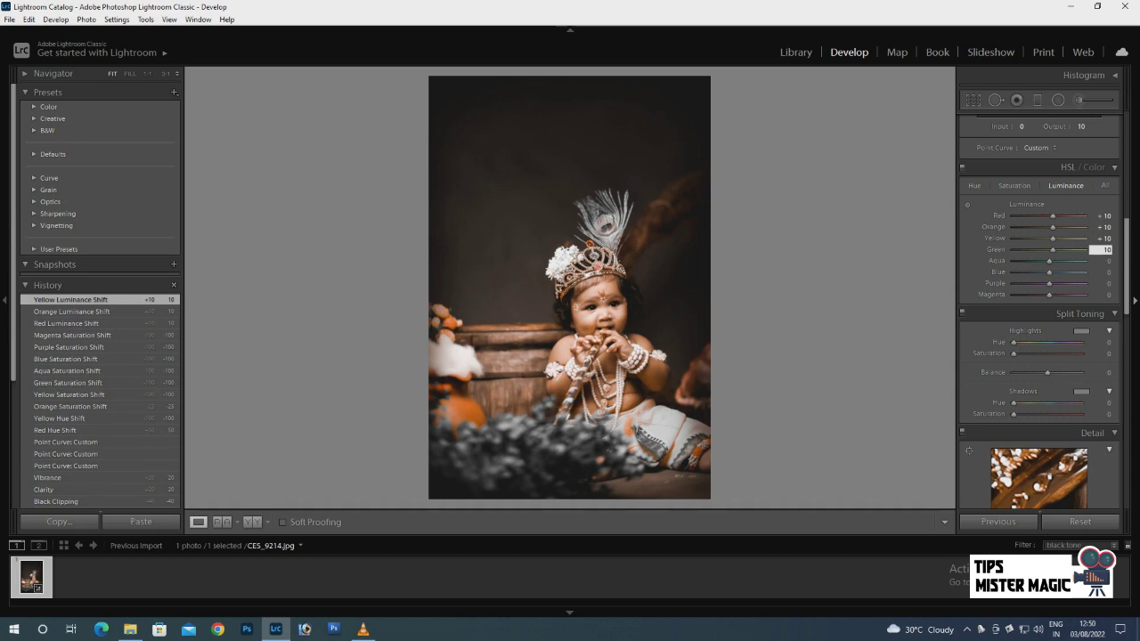
key(Tab)
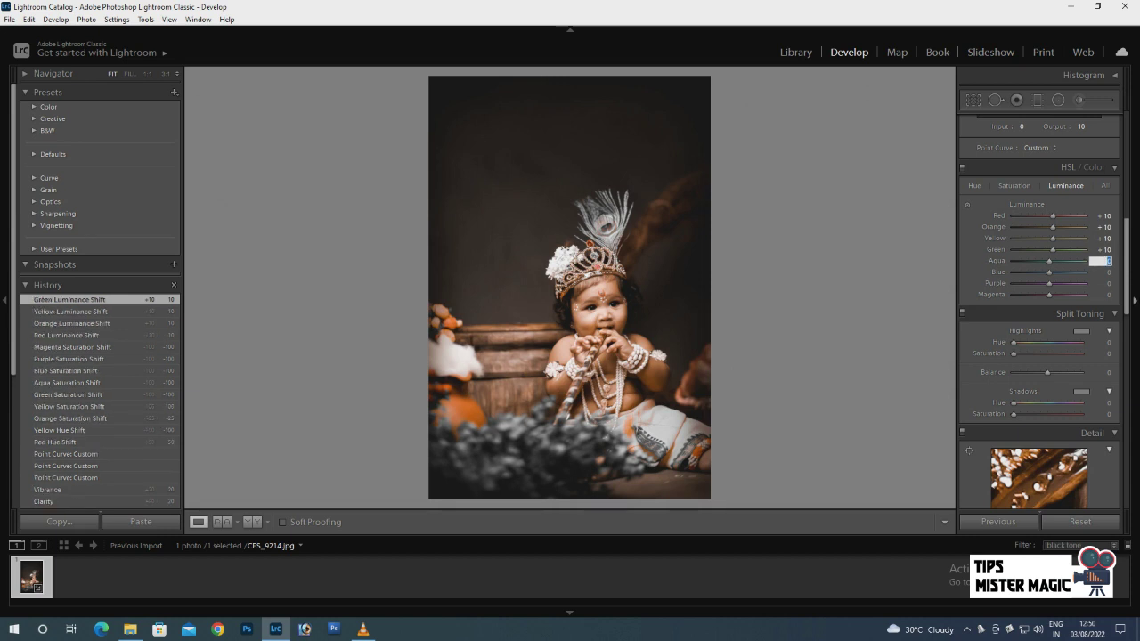
text(10)
key(Tab)
text(10)
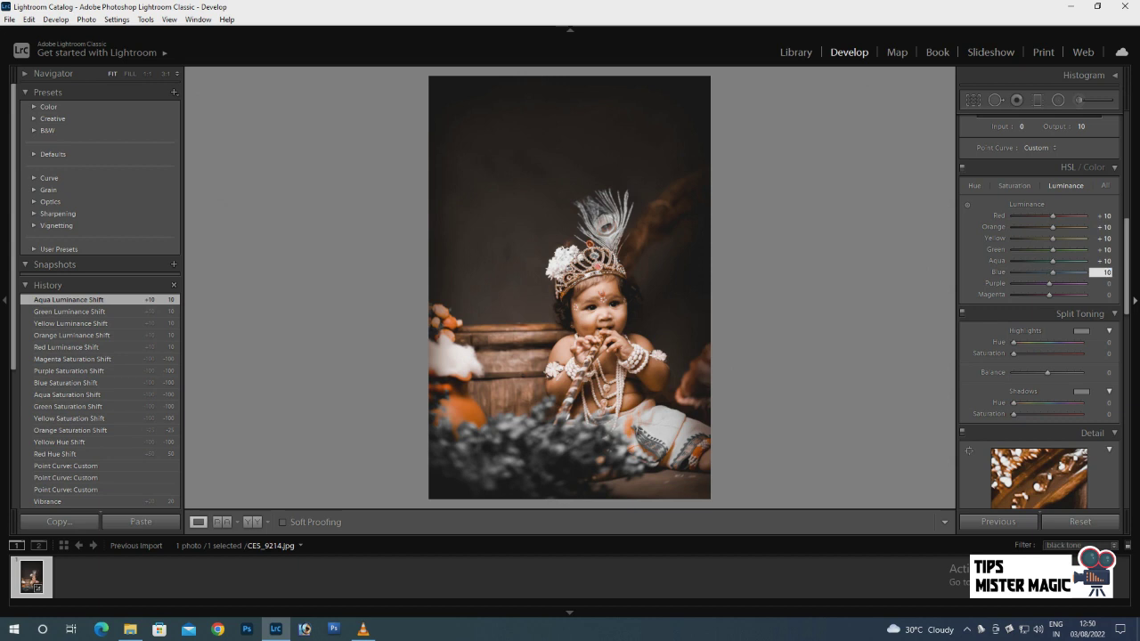
key(Tab)
text(1)
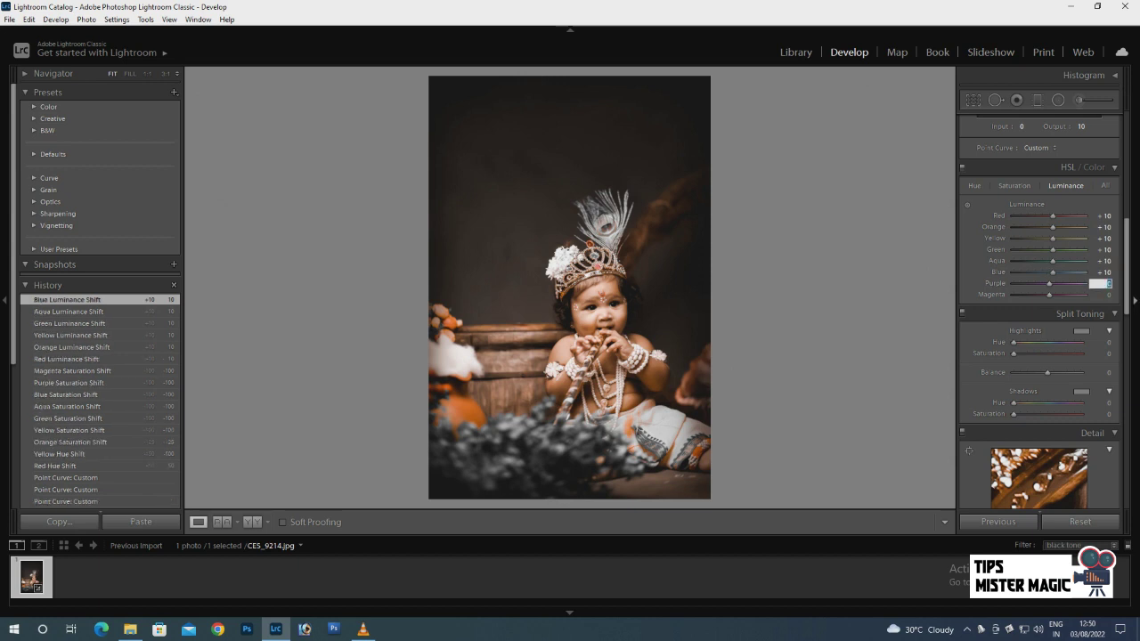
text(0)
key(Tab)
text(10)
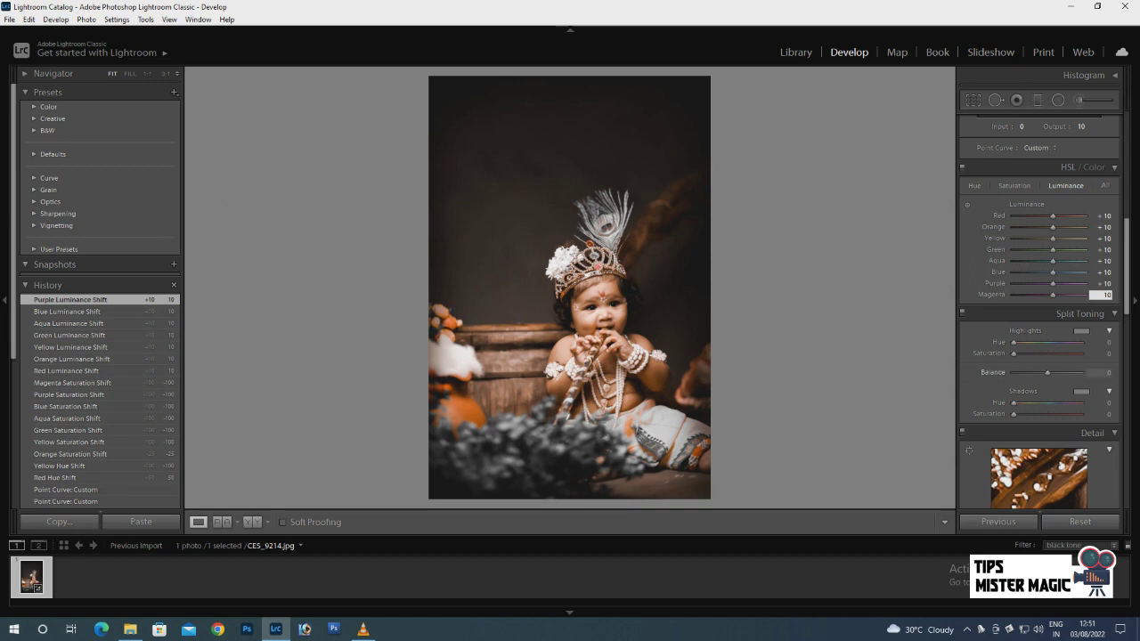
Step: Set the Split Toning highlights to hue 30 and saturation 5
scroll(1039, 312, down, 1)
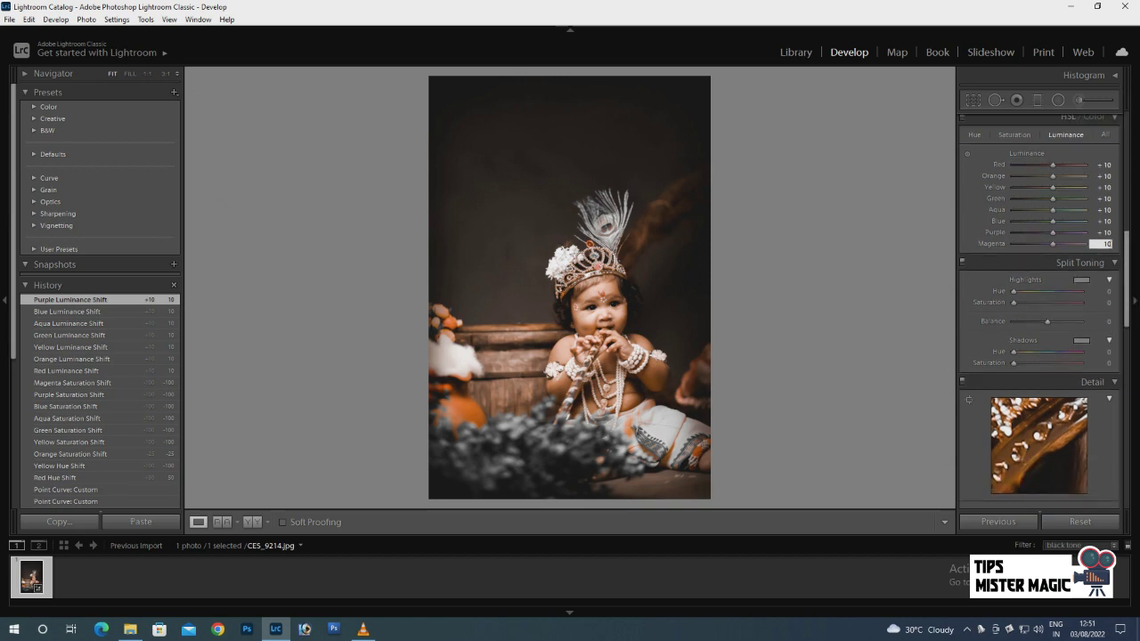
key(Tab)
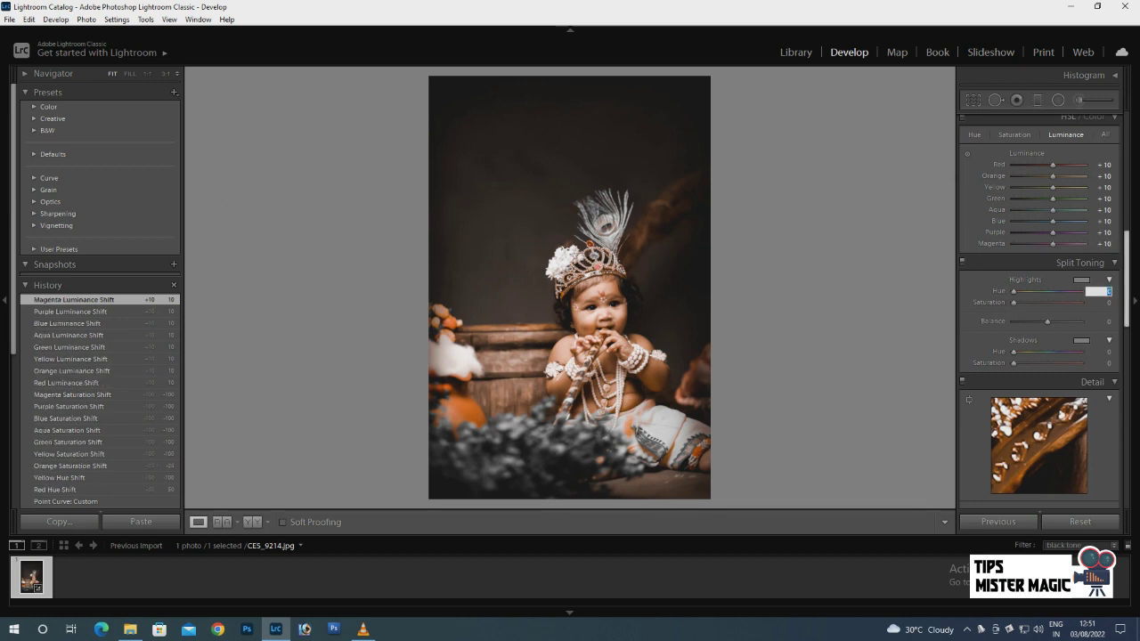
text(30)
key(Tab)
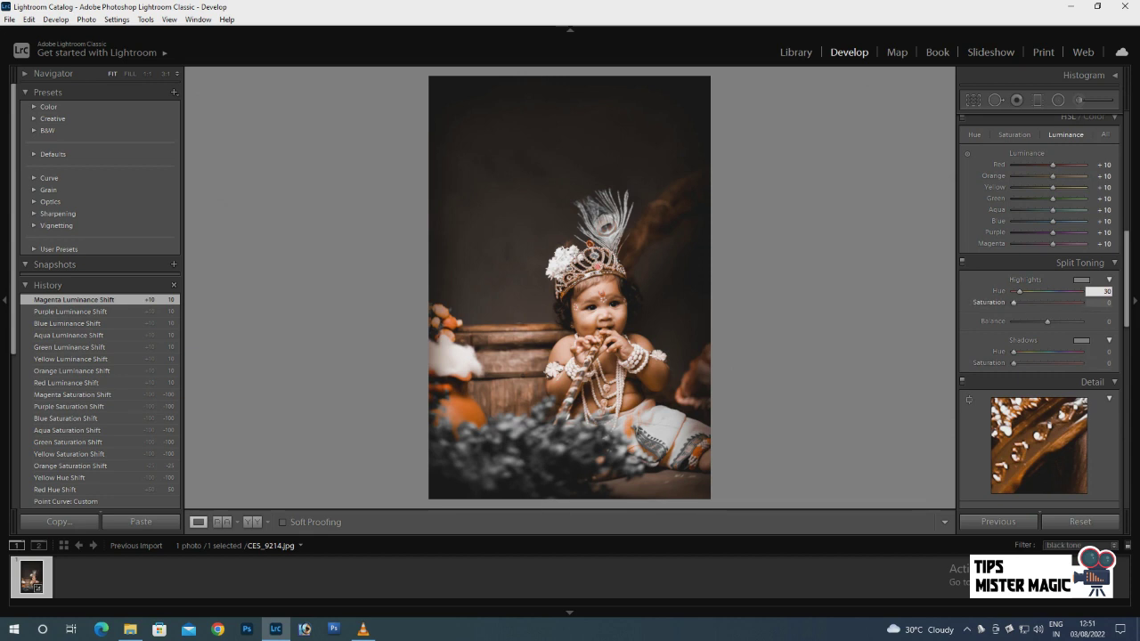
text(5)
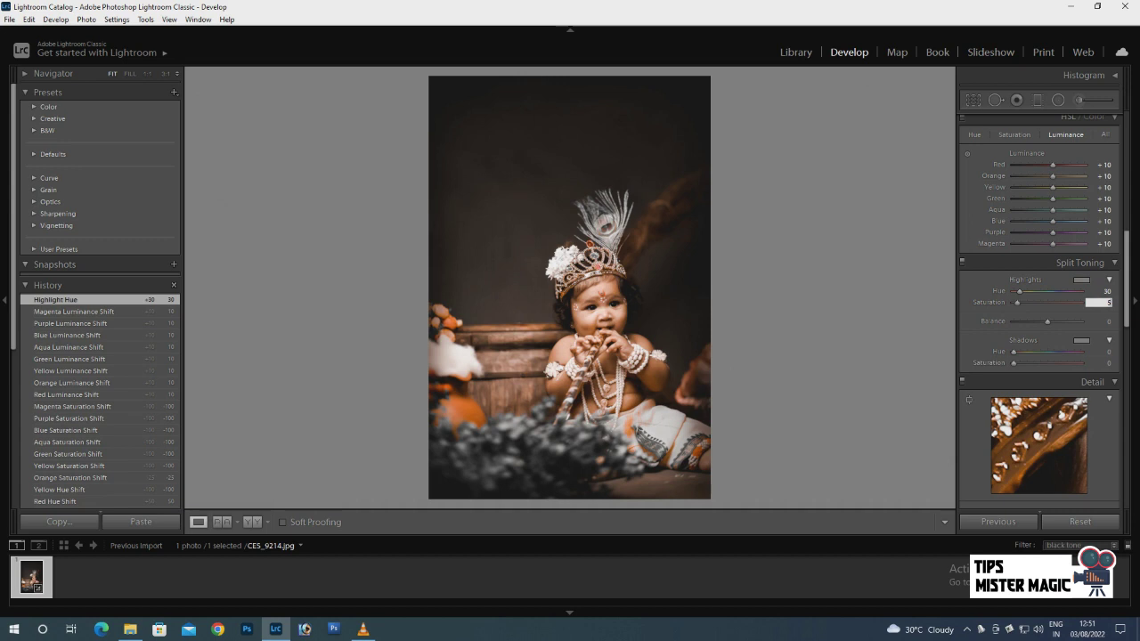
scroll(1040, 312, down, 1)
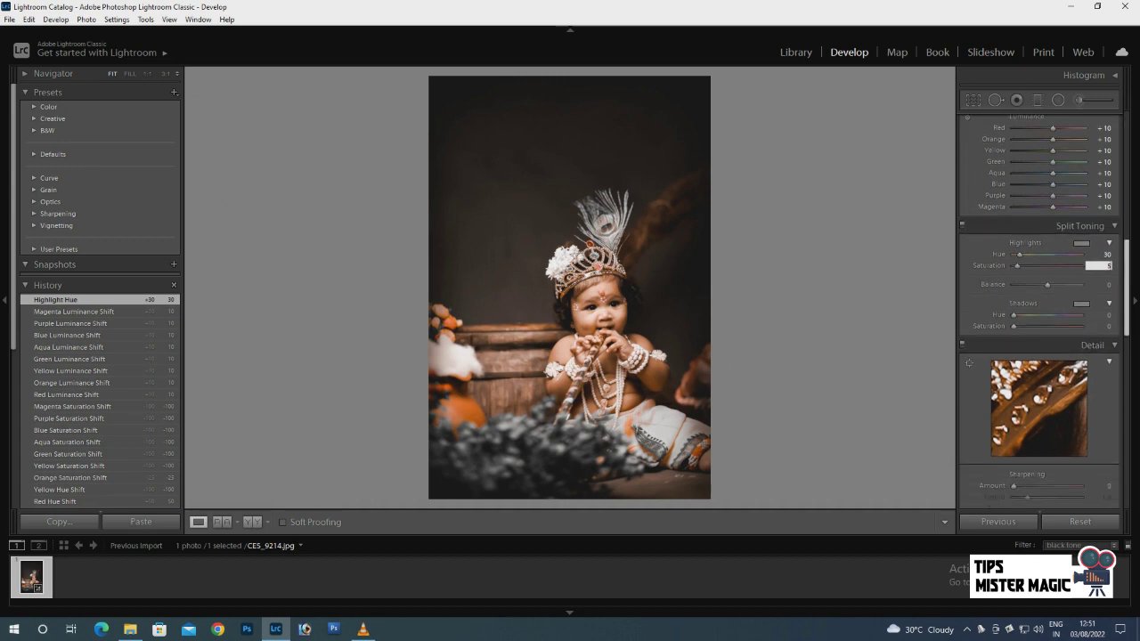
scroll(1039, 311, down, 2)
scroll(1039, 311, down, 1)
scroll(1039, 312, down, 1)
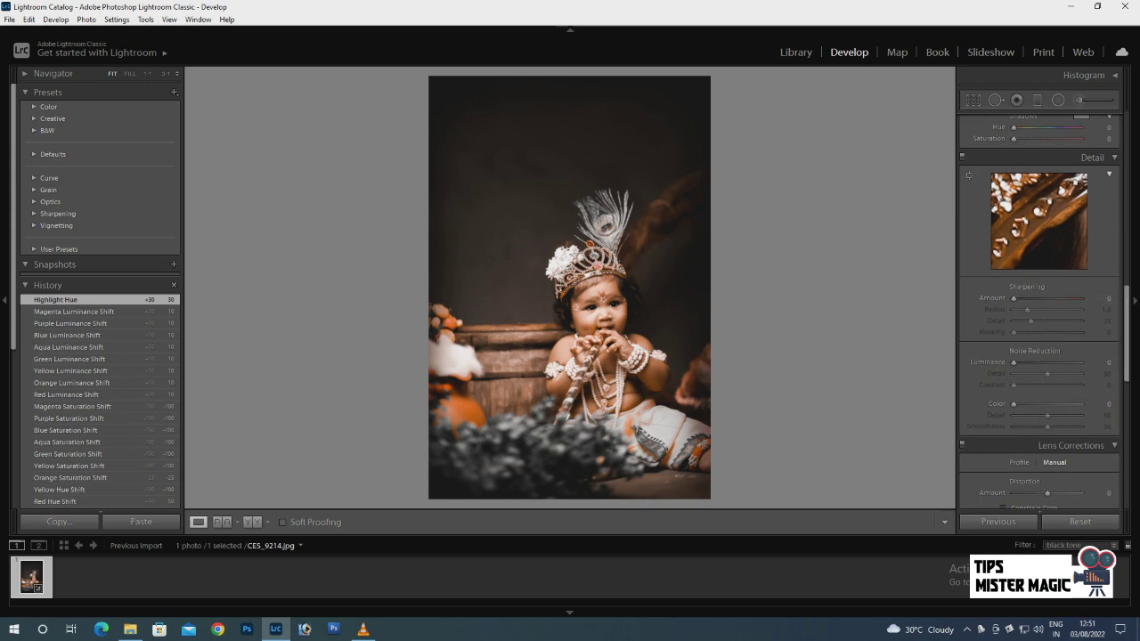
click(1098, 299)
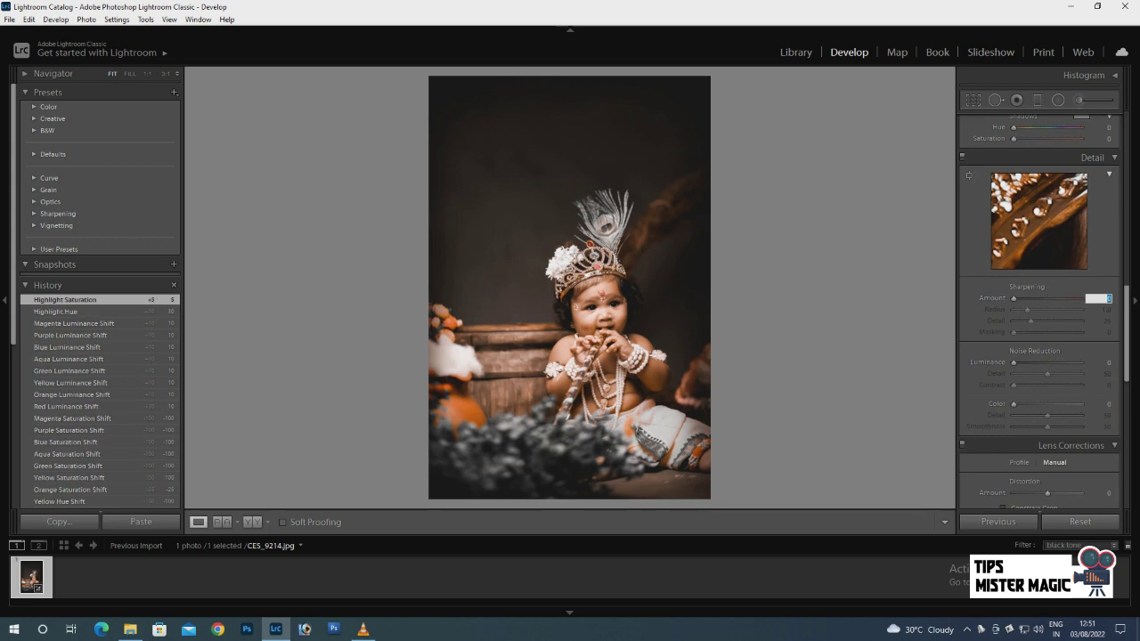
Step: Set the Detail sharpening amount to 30
text(3)
scroll(1039, 312, down, 1)
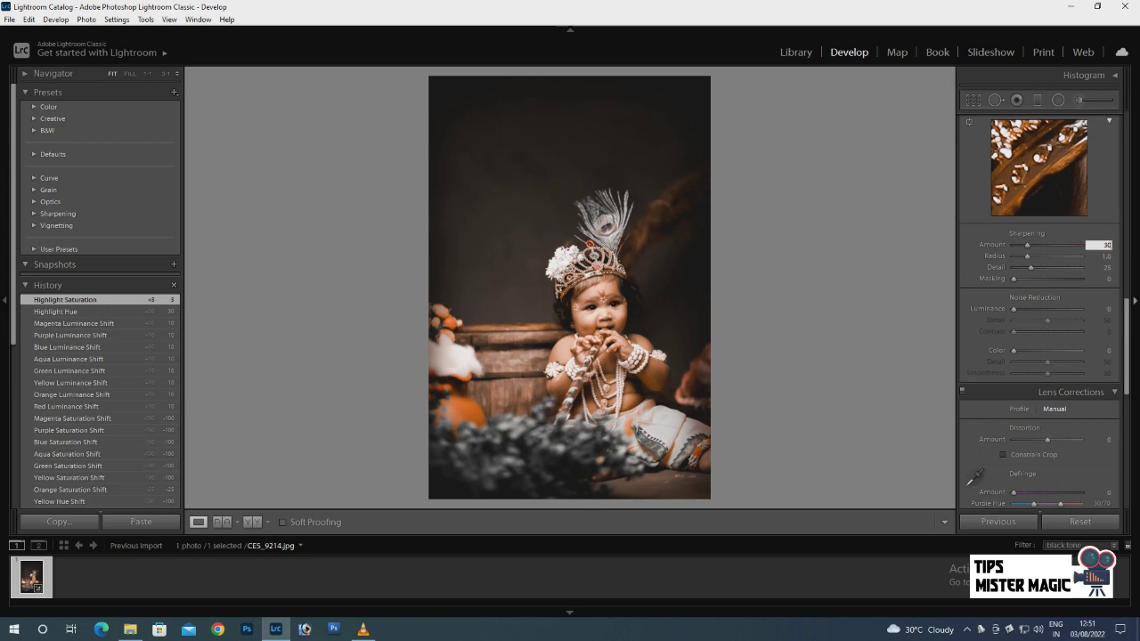
scroll(1039, 311, down, 1)
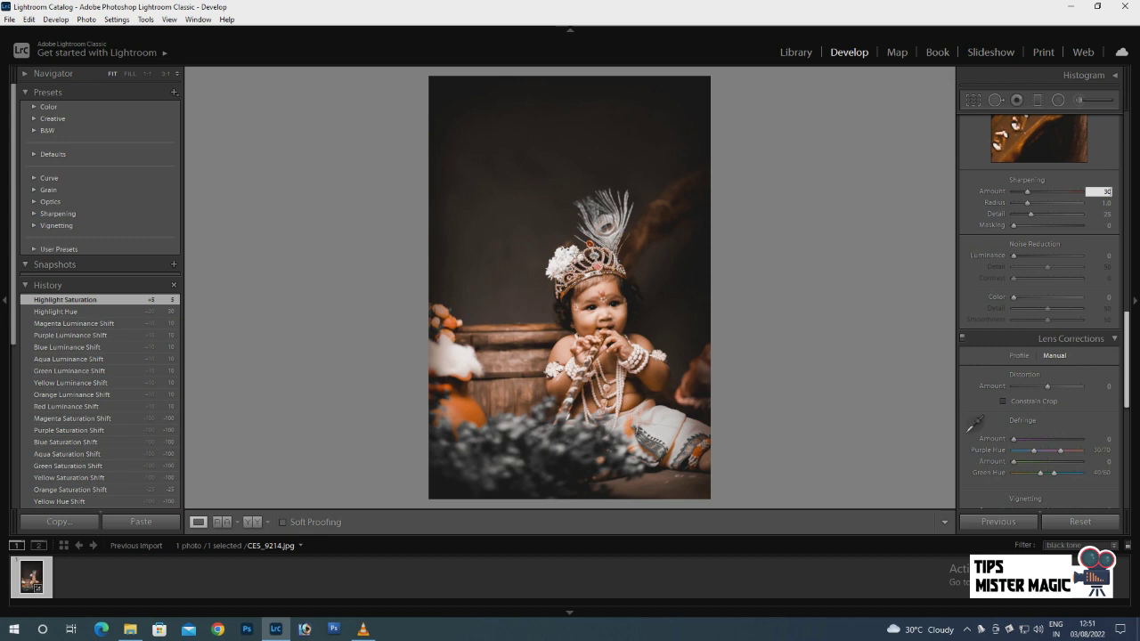
scroll(1040, 308, down, 1)
scroll(1039, 311, down, 1)
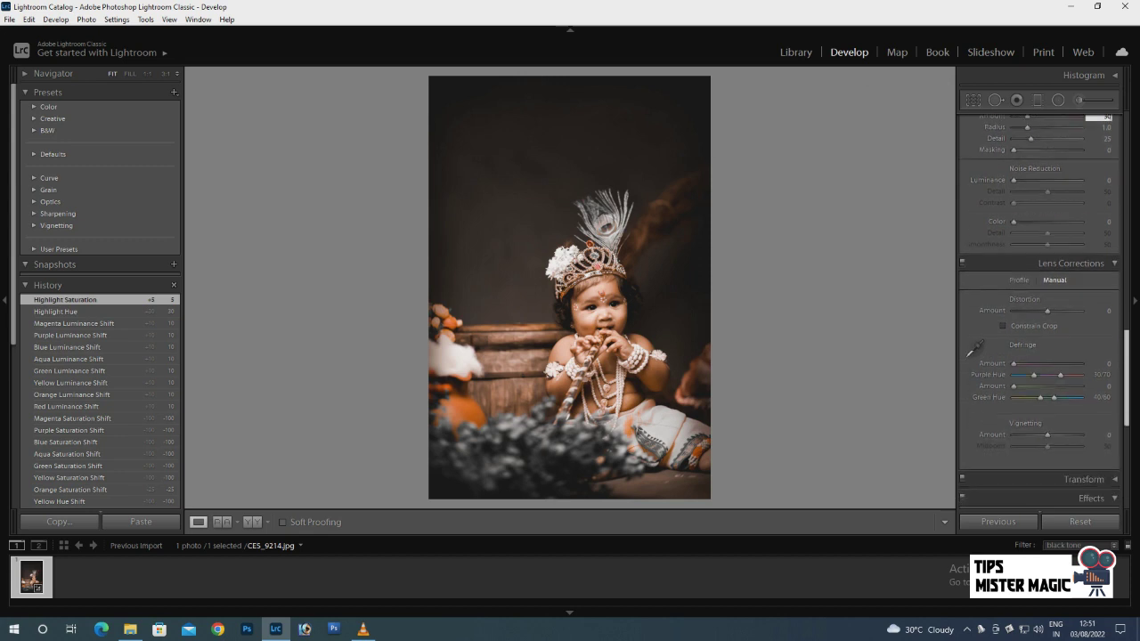
Step: Set the Lens Corrections manual vignetting amount to -70
click(1097, 434)
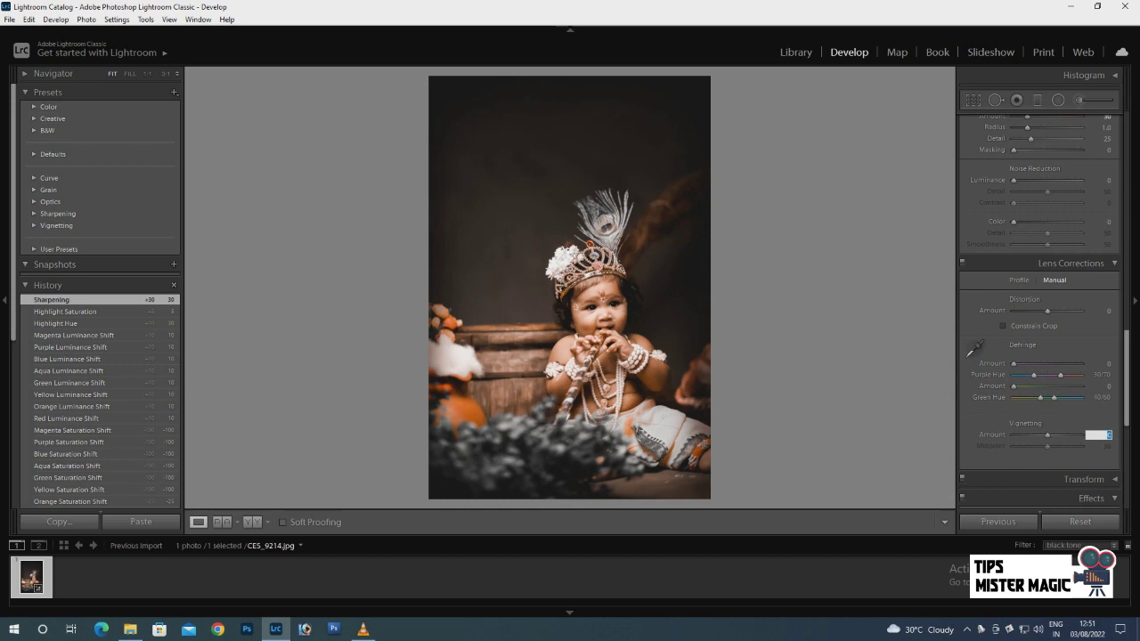
key(BackSpace)
text(-70)
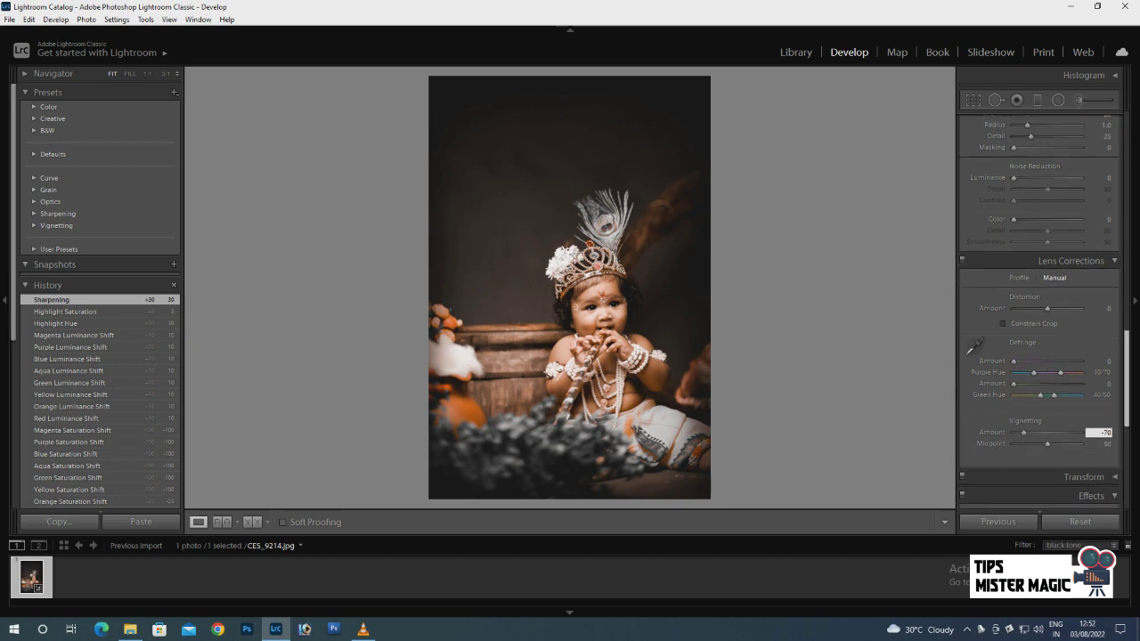
scroll(1039, 312, down, 2)
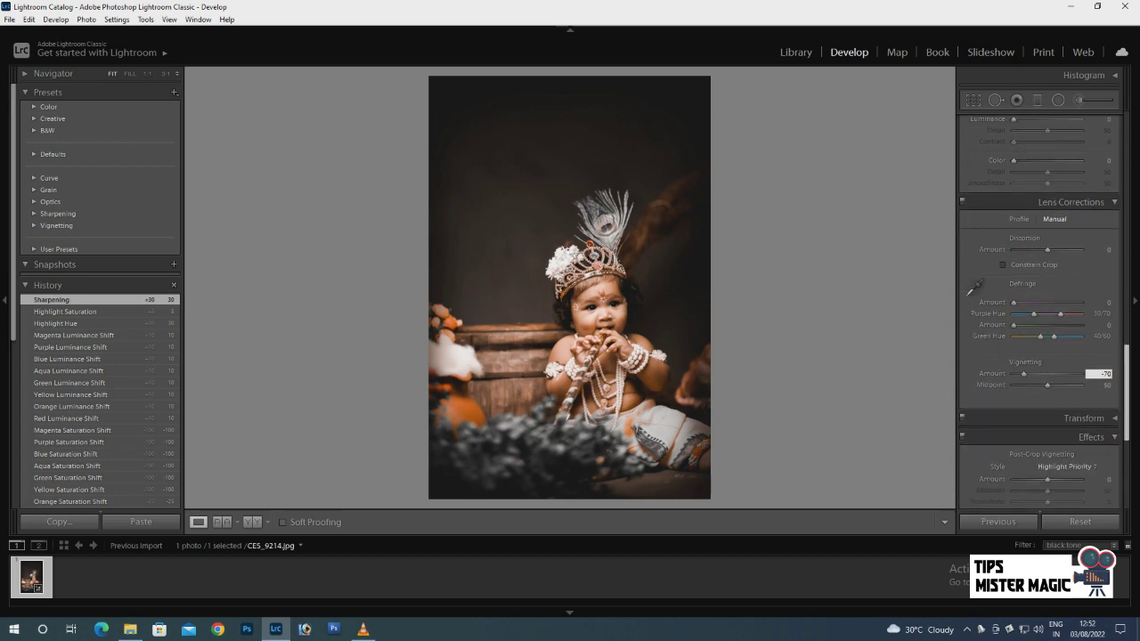
scroll(1039, 312, down, 2)
scroll(1039, 312, down, 1)
scroll(1039, 312, down, 2)
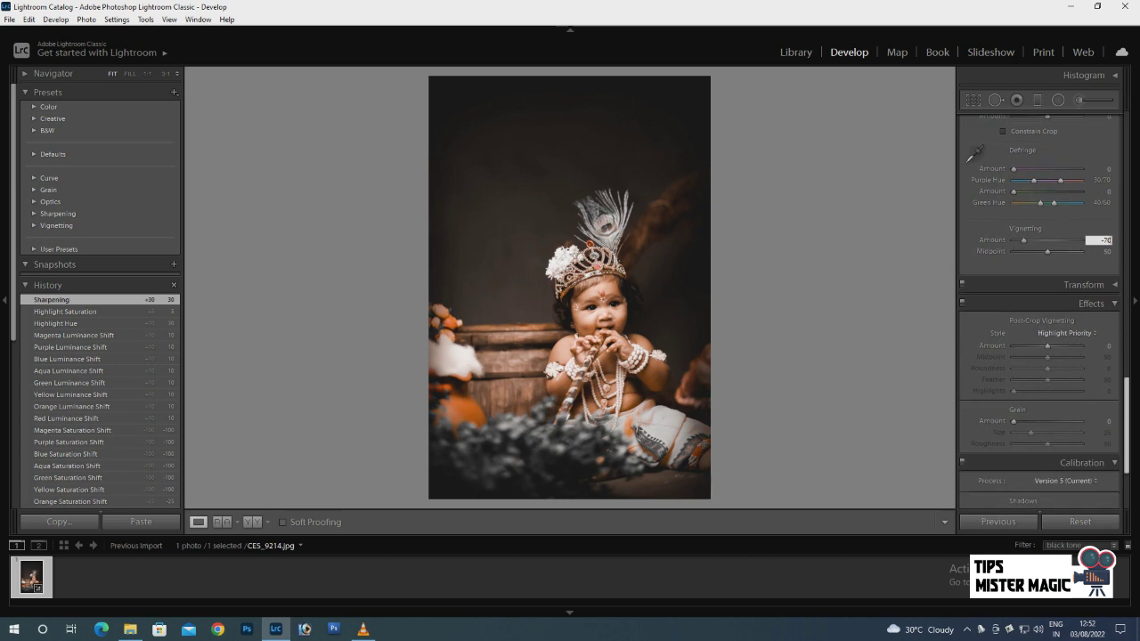
scroll(1040, 311, down, 2)
scroll(1039, 311, down, 2)
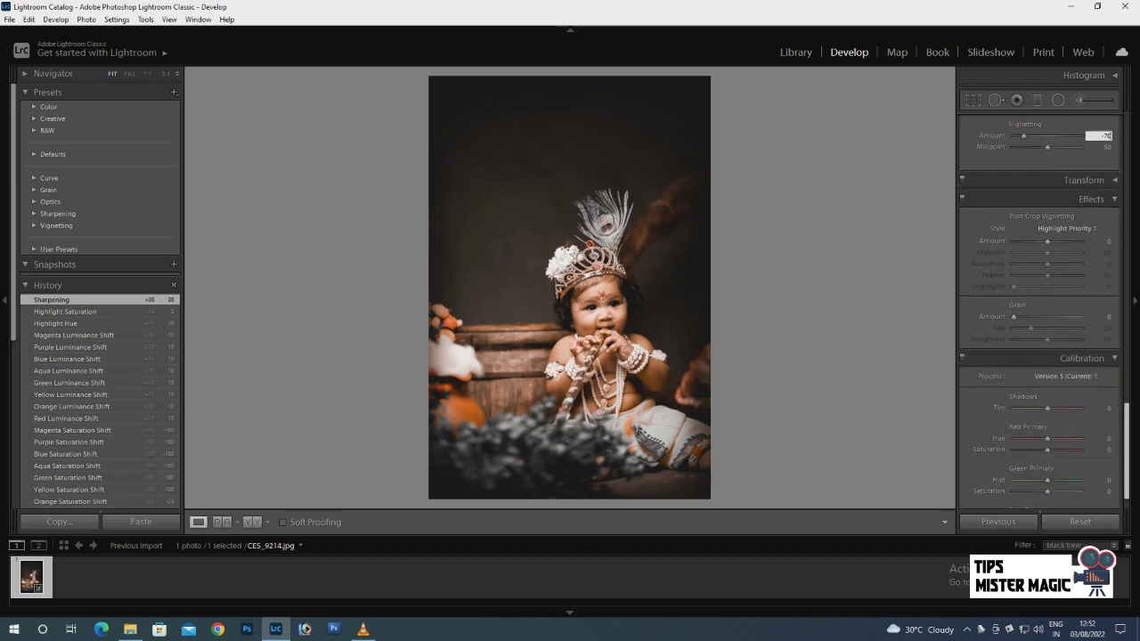
scroll(1039, 312, down, 1)
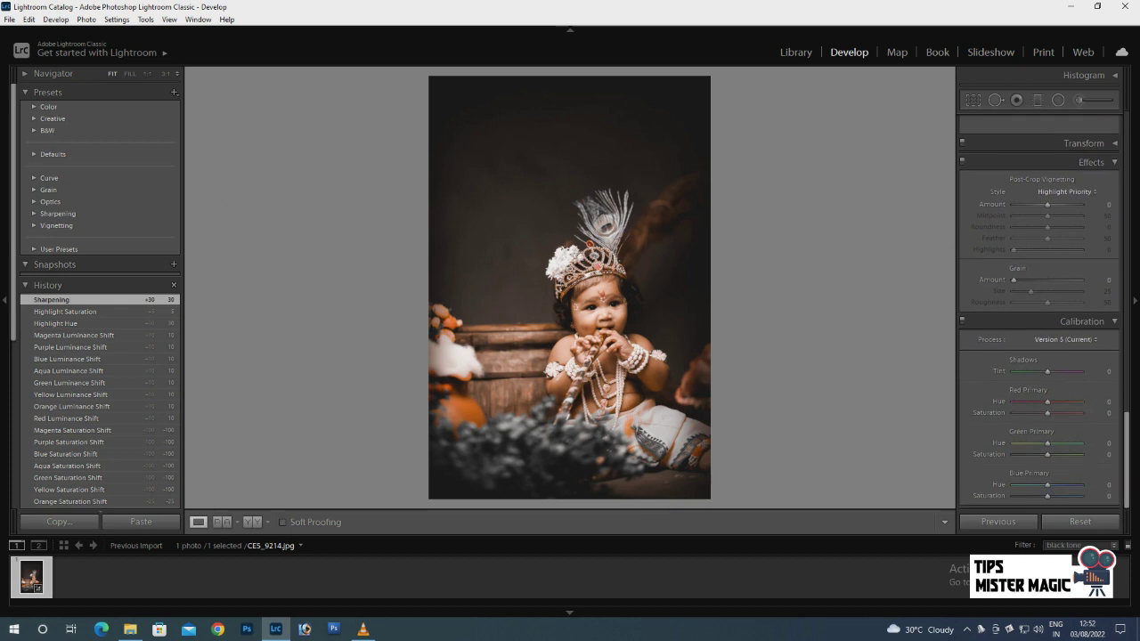
Step: Set Calibration primary hues: Green +100, Red +10 and Blue 10
click(1098, 443)
text(100)
key(Return)
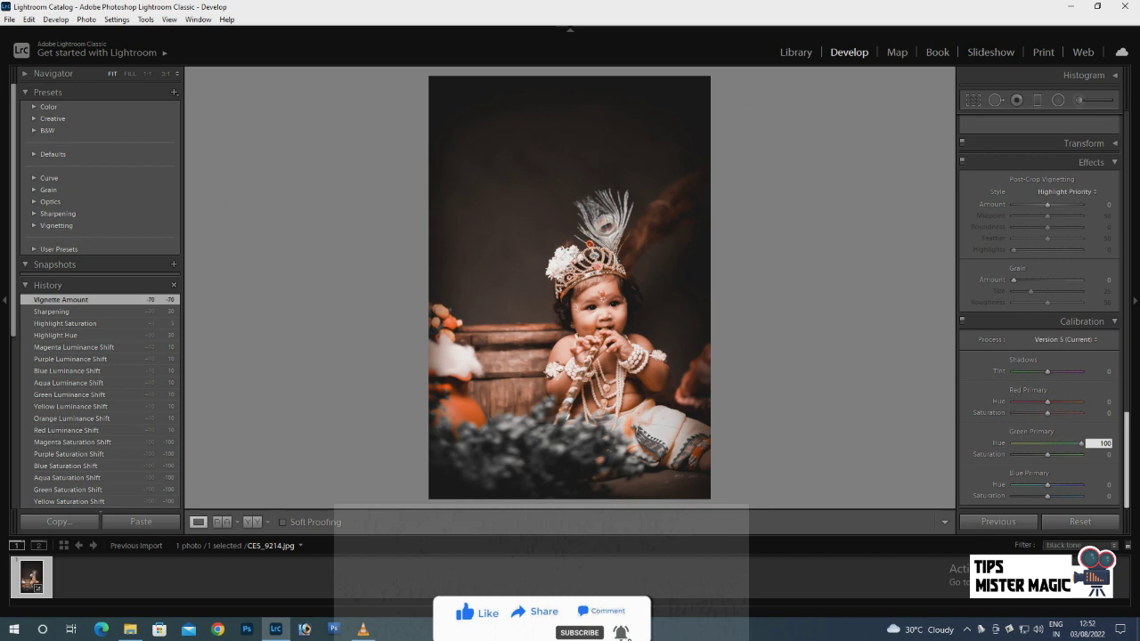
click(1097, 401)
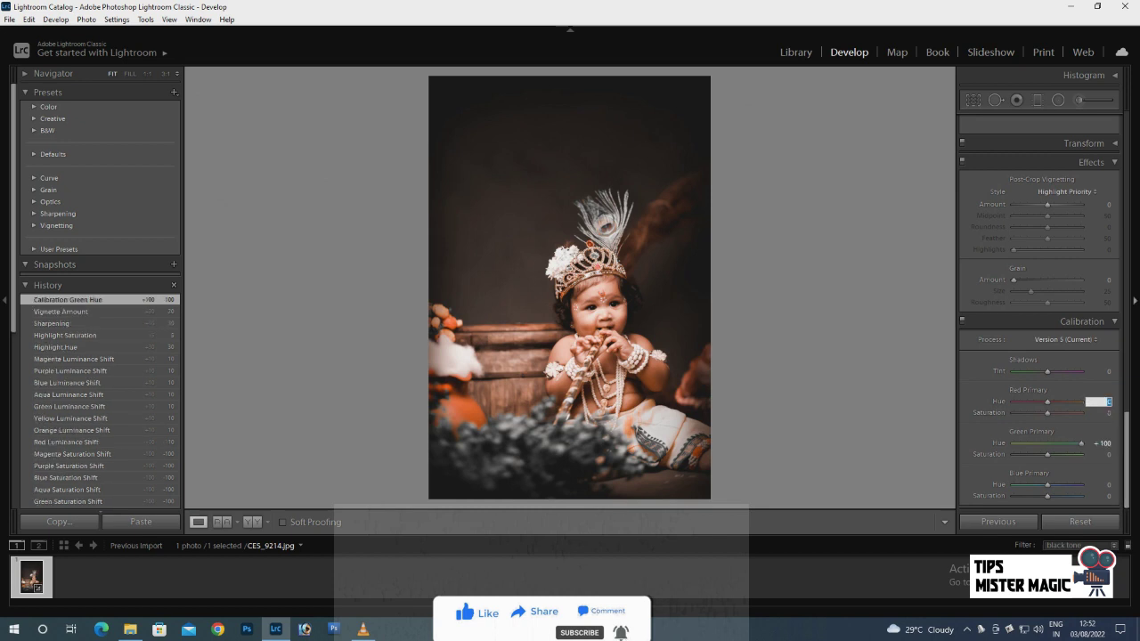
text(10)
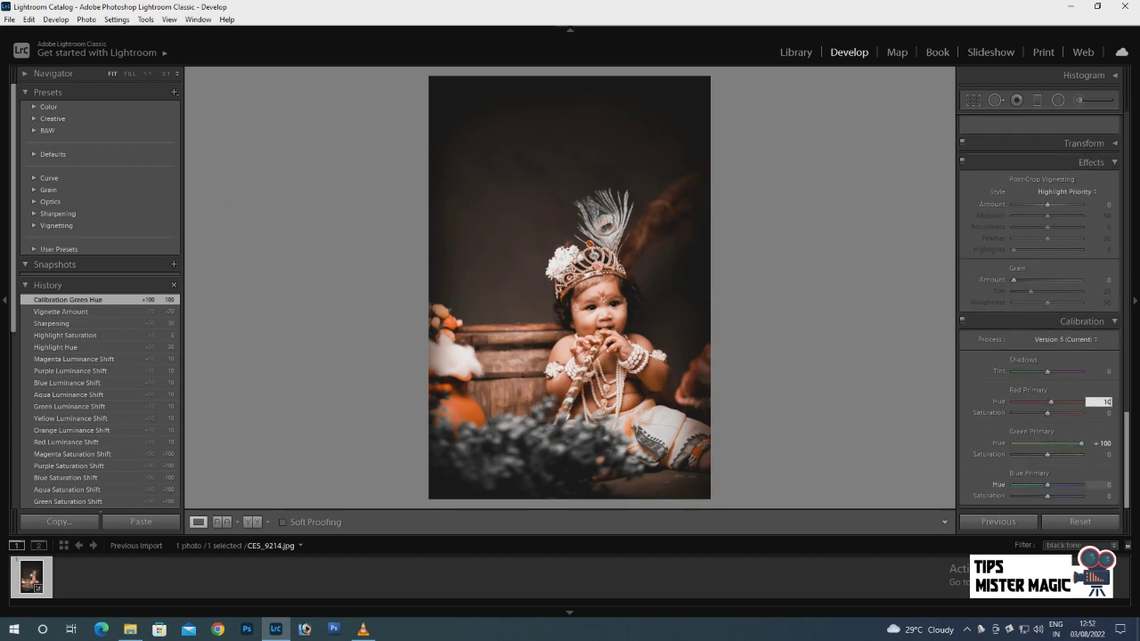
click(1097, 485)
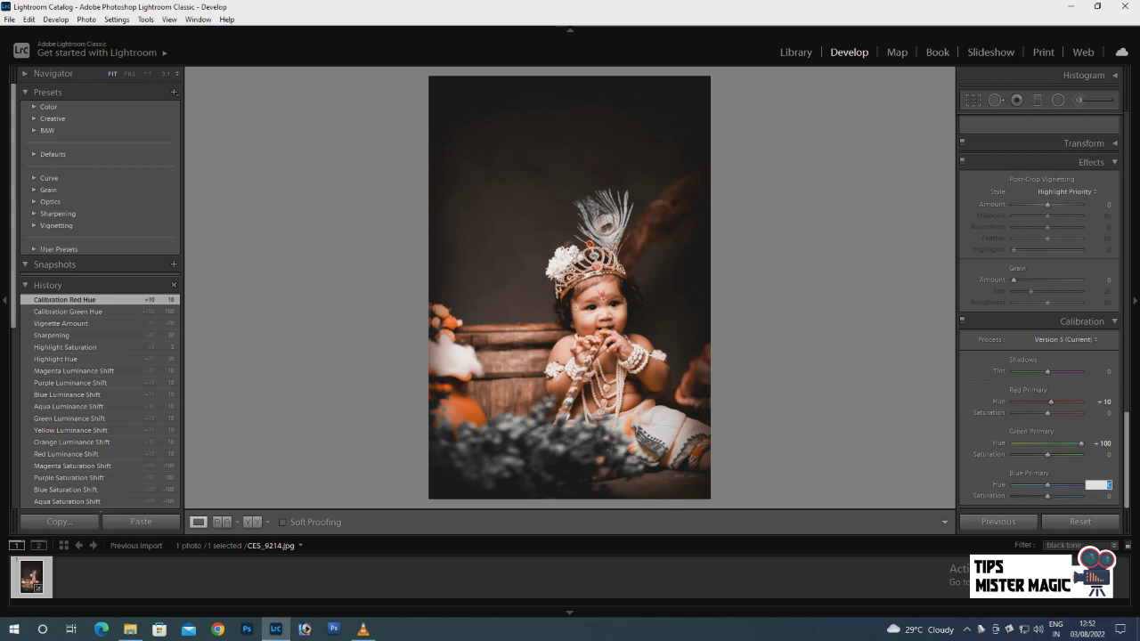
text(10)
Step: Set the Effects post-crop vignetting amount to +10
scroll(1039, 311, up, 2)
scroll(1040, 312, up, 1)
scroll(1039, 312, up, 2)
scroll(1039, 347, up, 1)
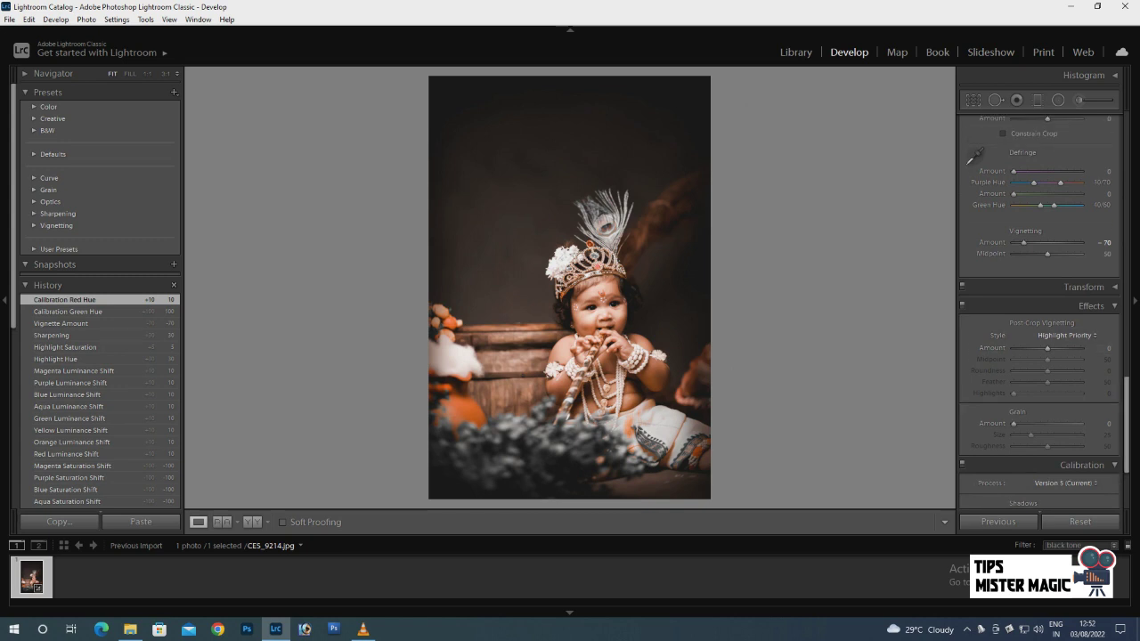
click(1098, 348)
text(10)
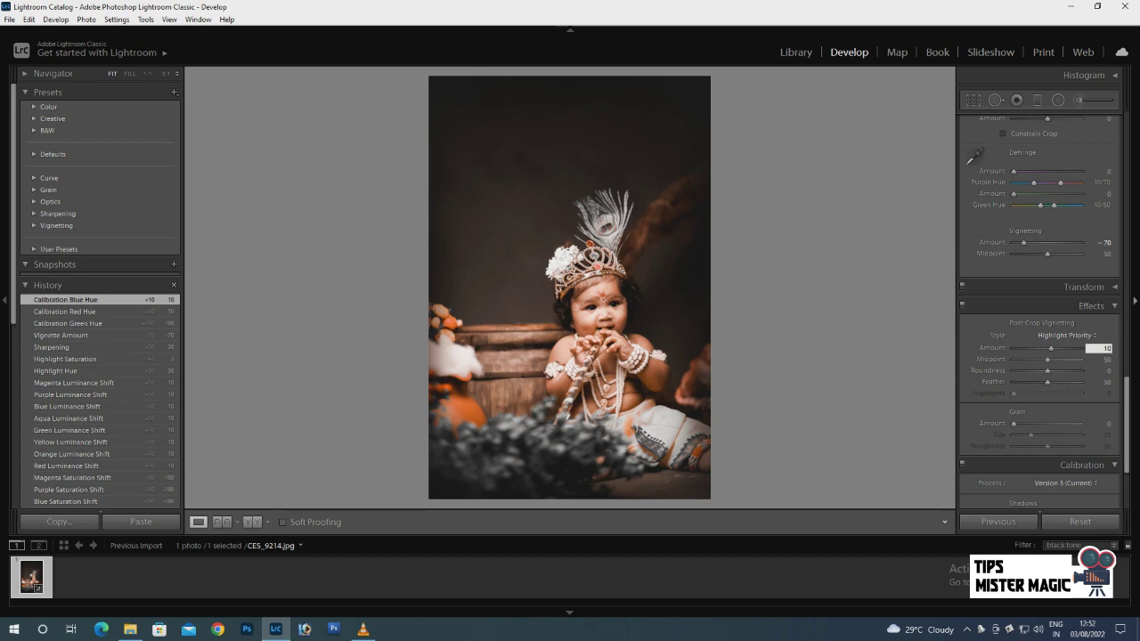
key(Return)
Step: Preview the graded portrait full screen, then restore the side panels
key(F8)
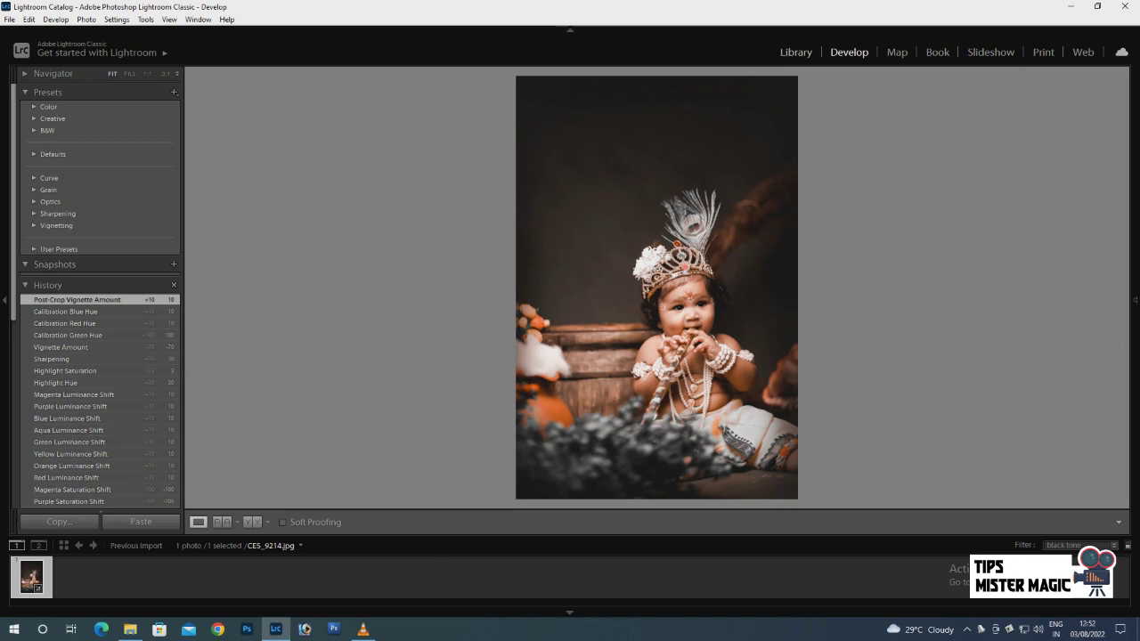
key(f)
key(f)
key(f)
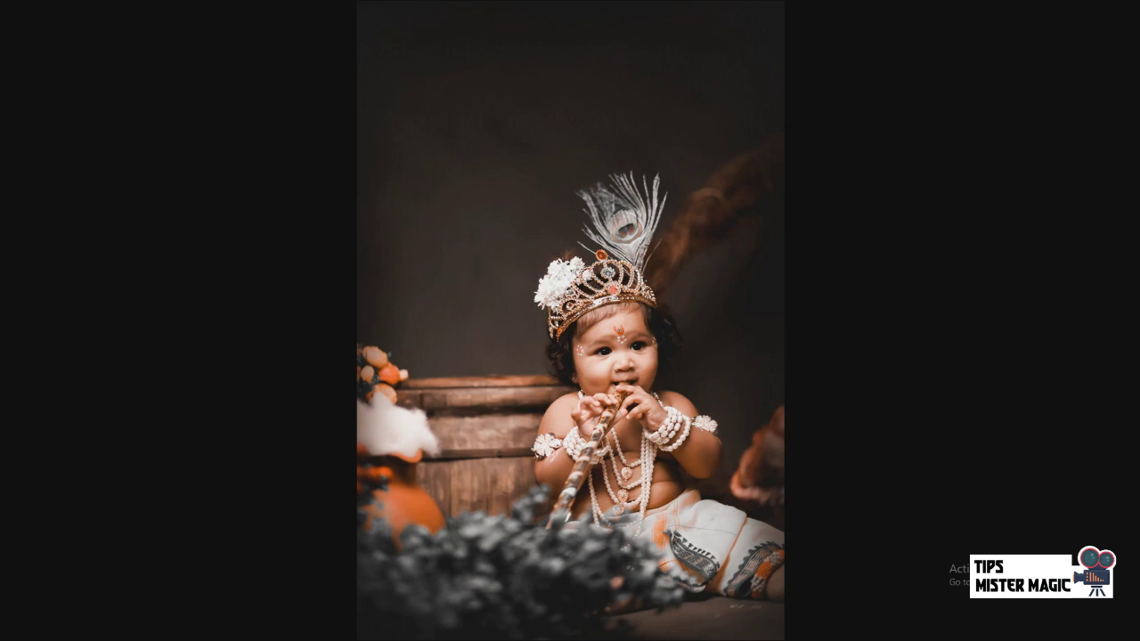
key(f)
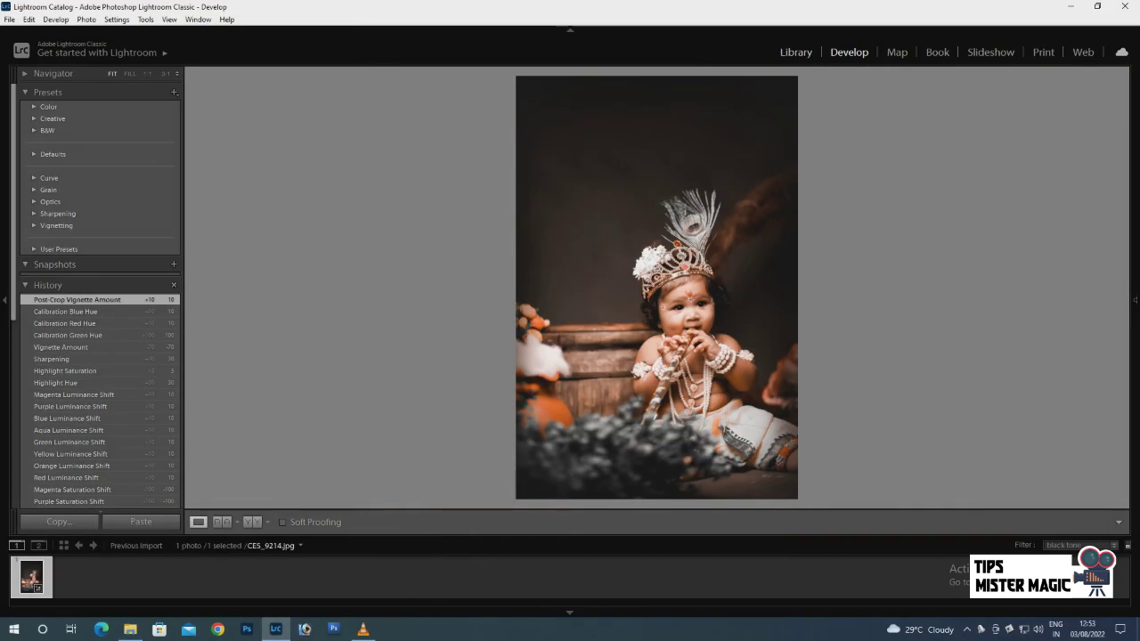
key(F8)
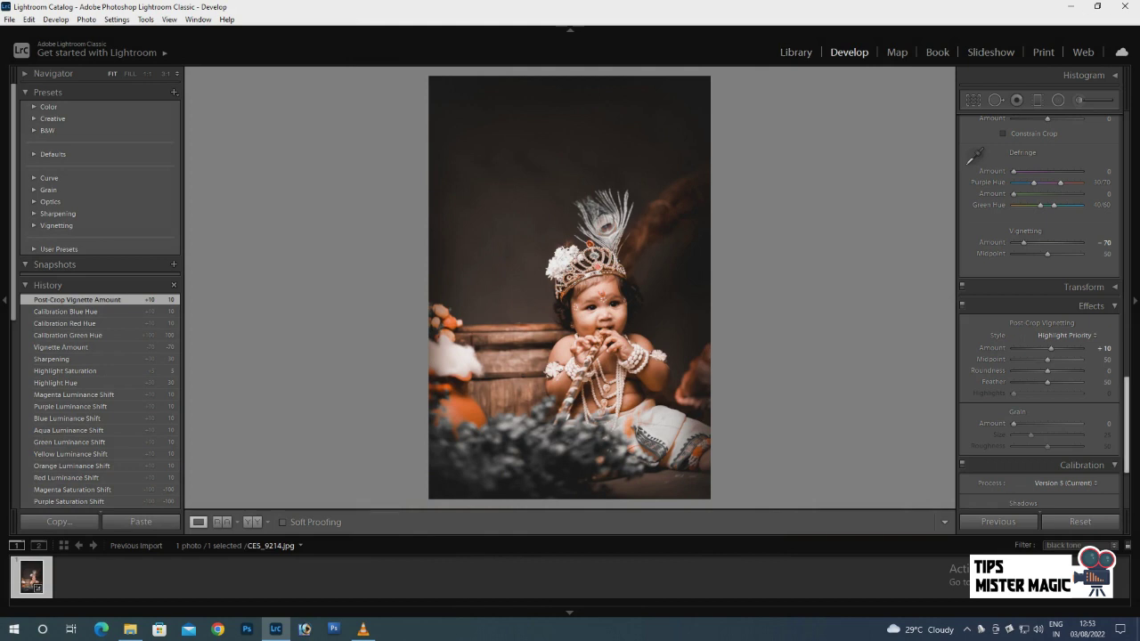
scroll(1039, 312, up, 1)
scroll(1039, 311, up, 3)
scroll(1039, 311, up, 2)
scroll(1039, 312, up, 2)
scroll(1040, 312, up, 1)
scroll(1039, 312, down, 2)
scroll(1039, 312, down, 1)
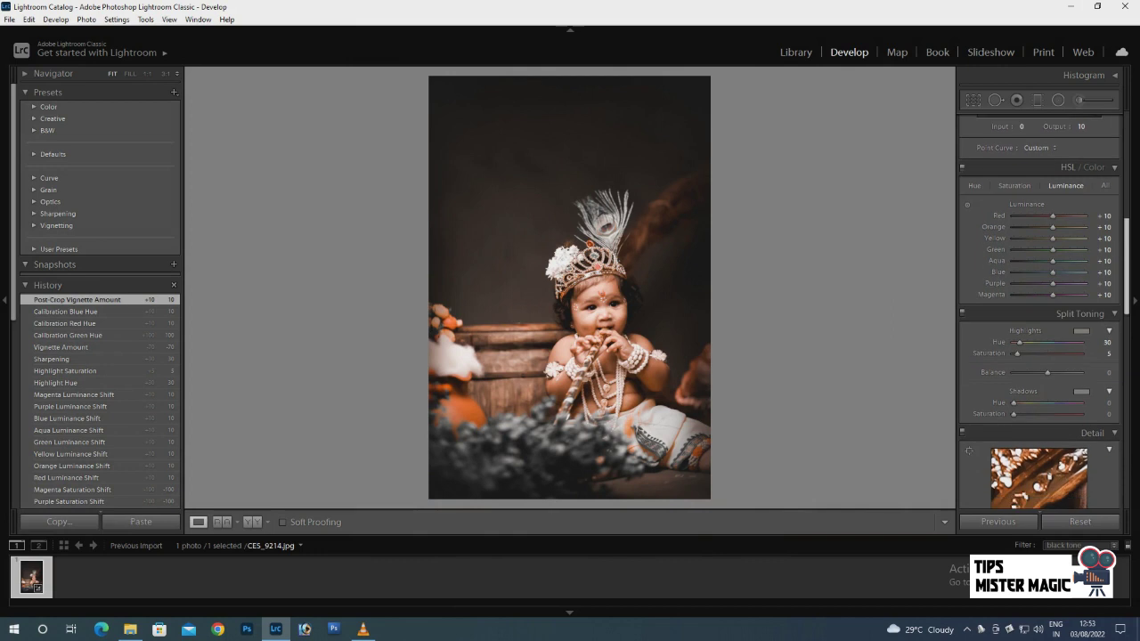
scroll(1039, 311, down, 1)
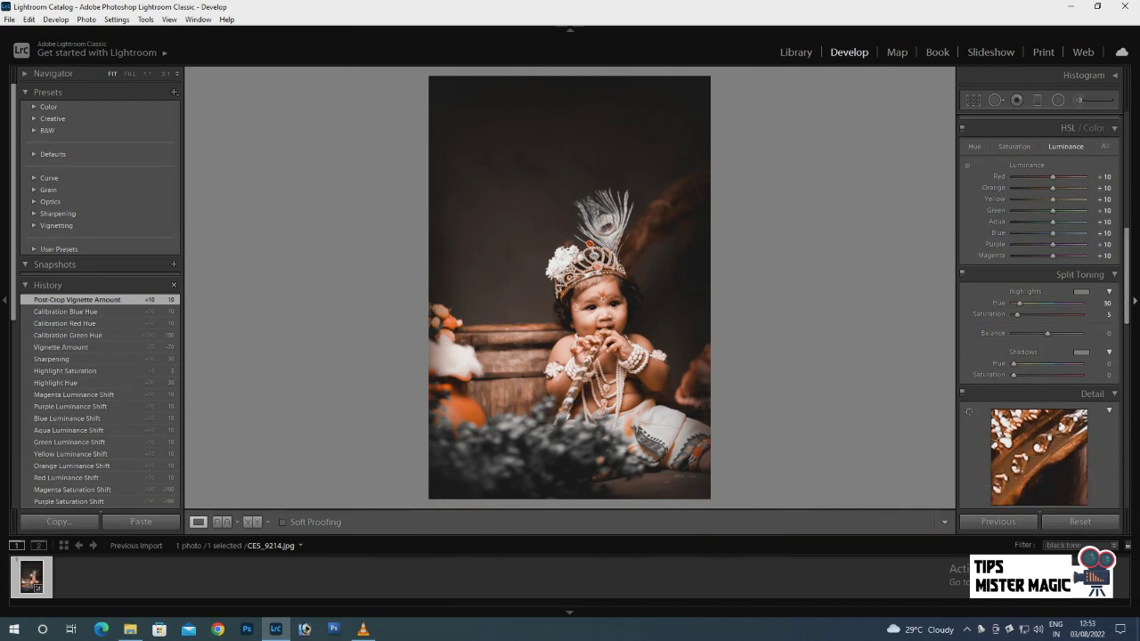
scroll(1039, 311, down, 1)
scroll(1039, 311, down, 1)
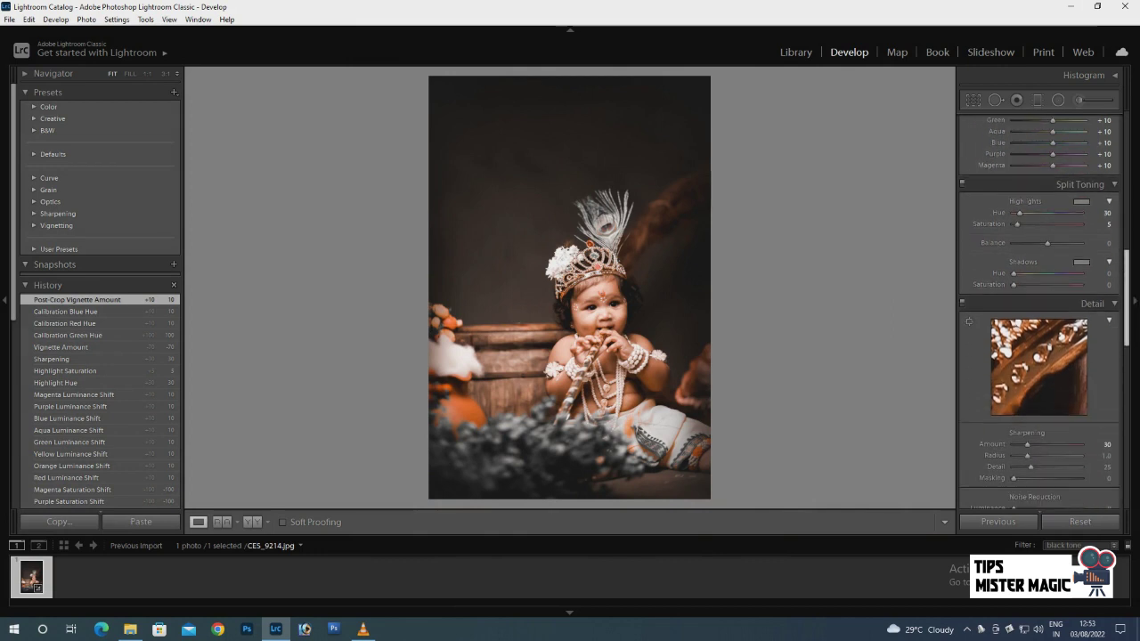
click(1103, 284)
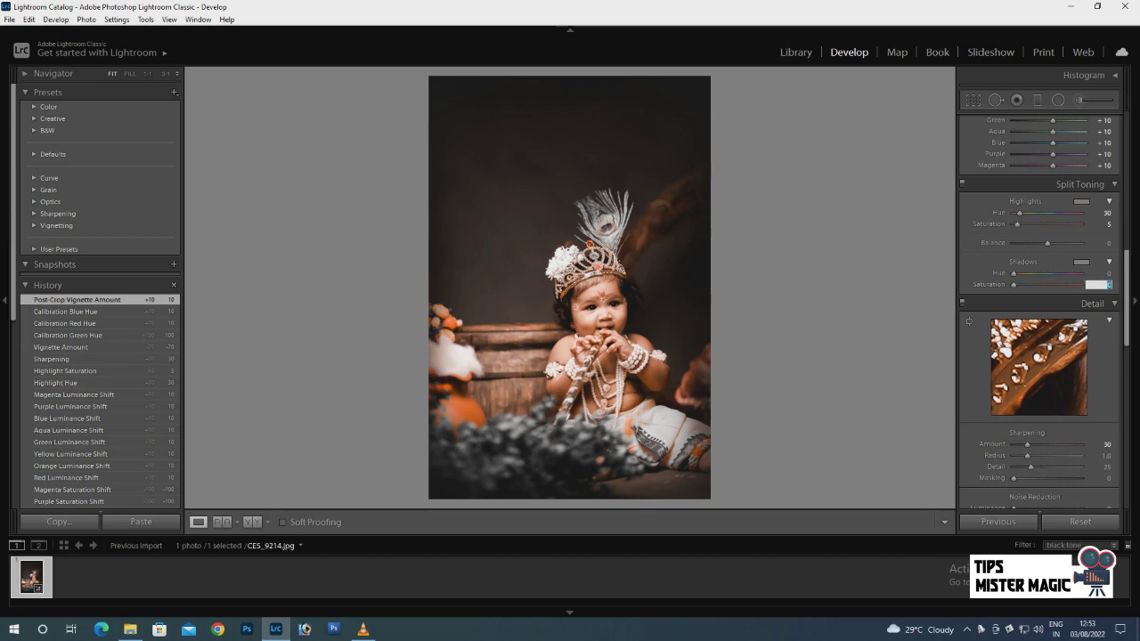
text(10)
key(Return)
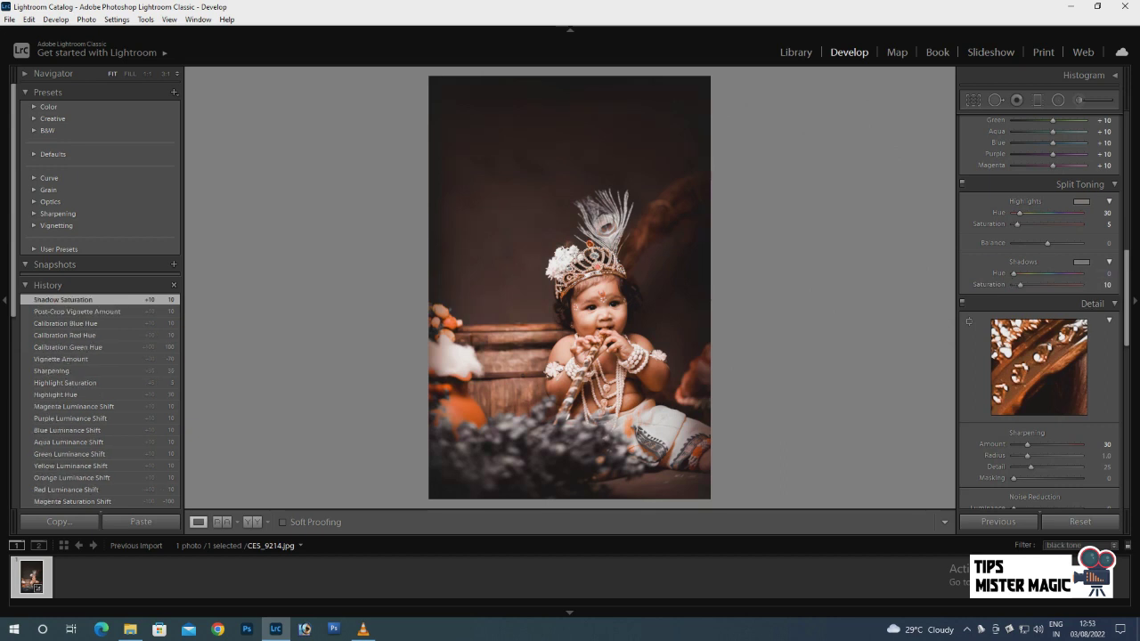
click(1103, 284)
text(0)
key(Return)
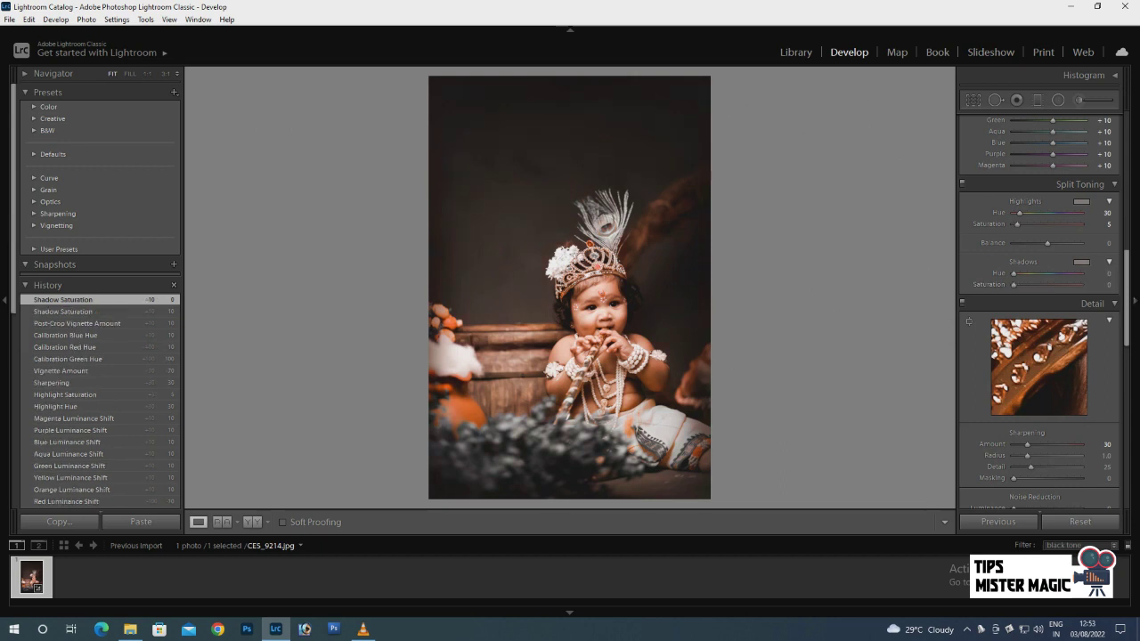
scroll(1039, 312, down, 3)
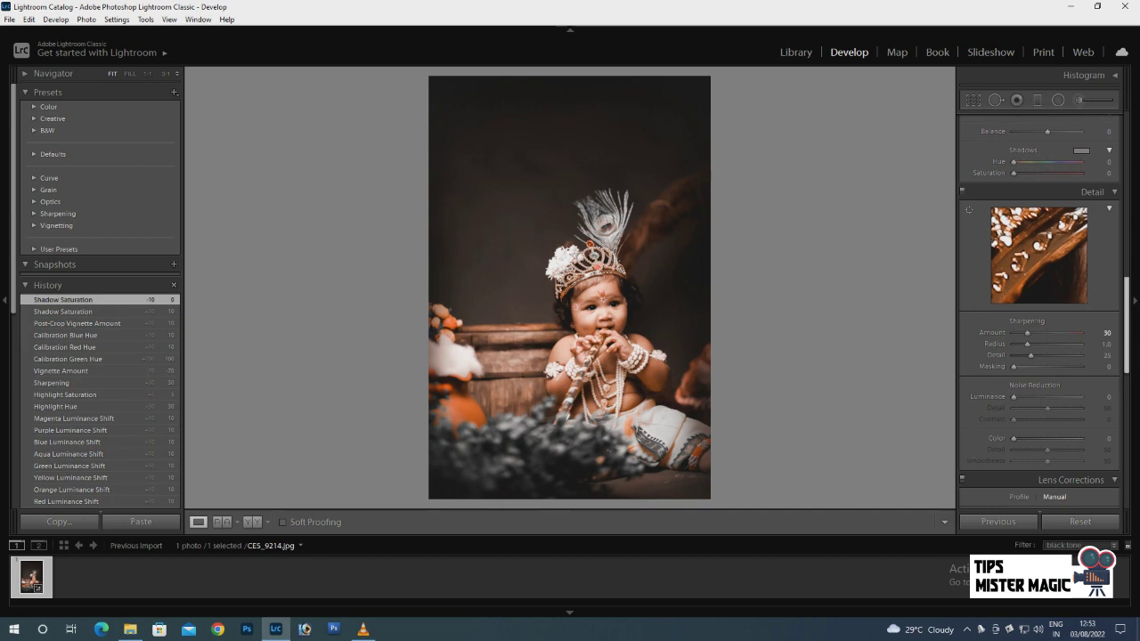
scroll(1039, 311, down, 1)
scroll(1039, 312, down, 3)
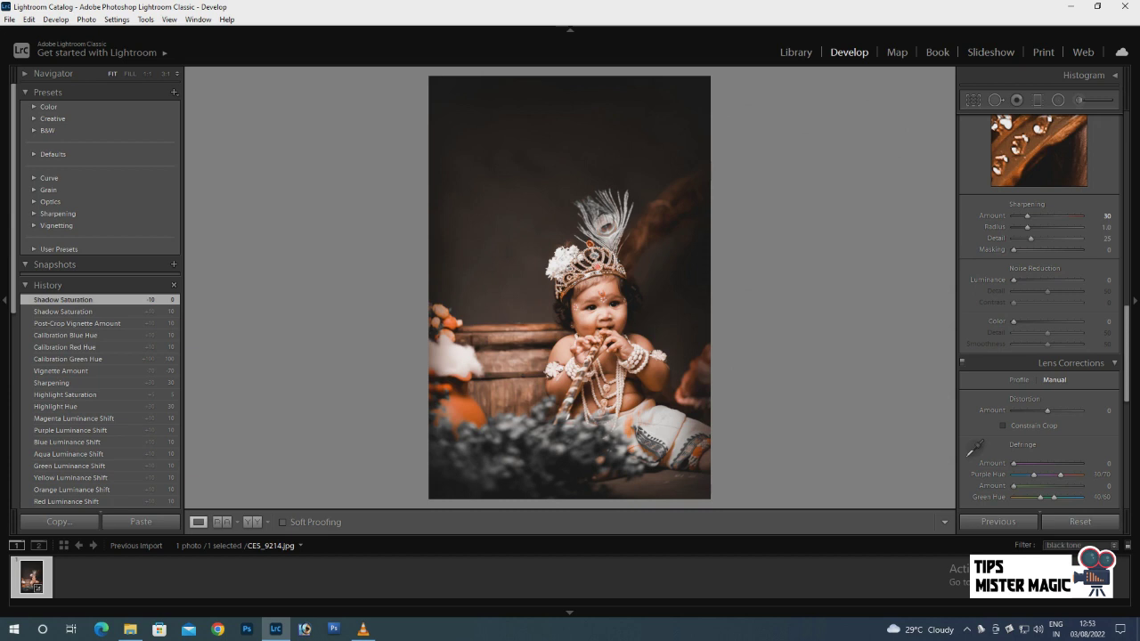
Step: Open Export and set the specific destination folder to J:\photoshop\script photos
click(9, 19)
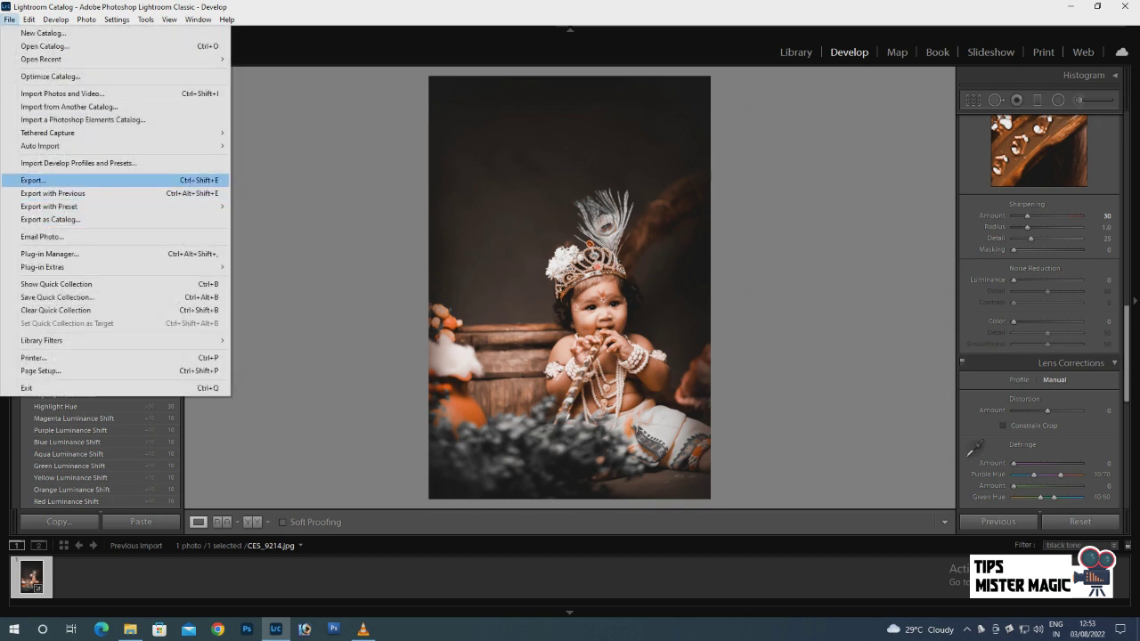
click(35, 180)
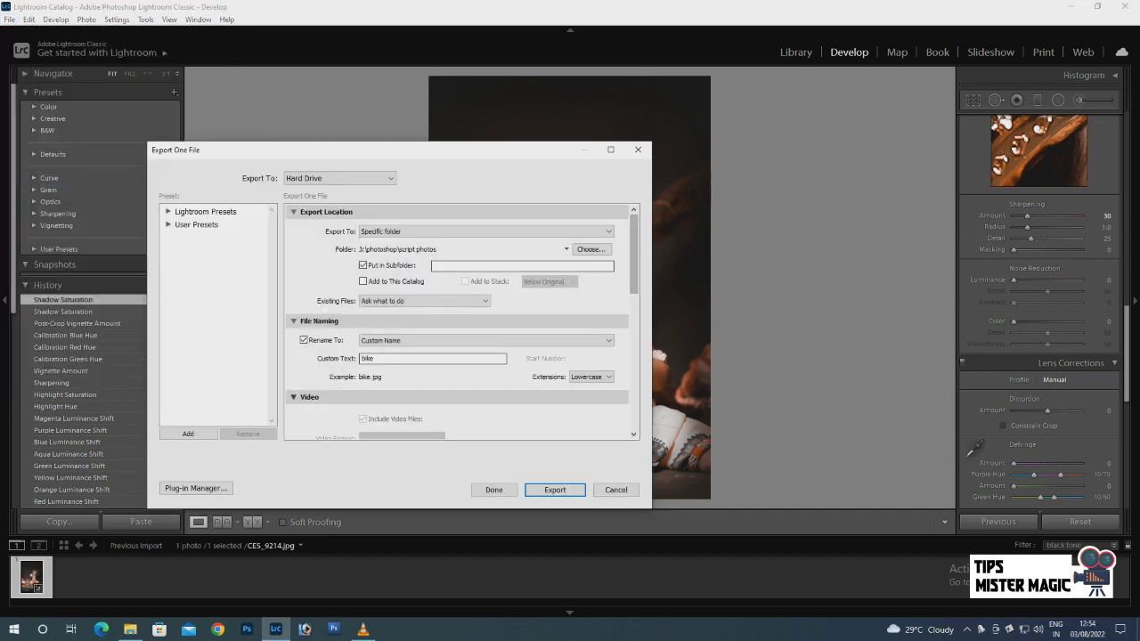
click(485, 230)
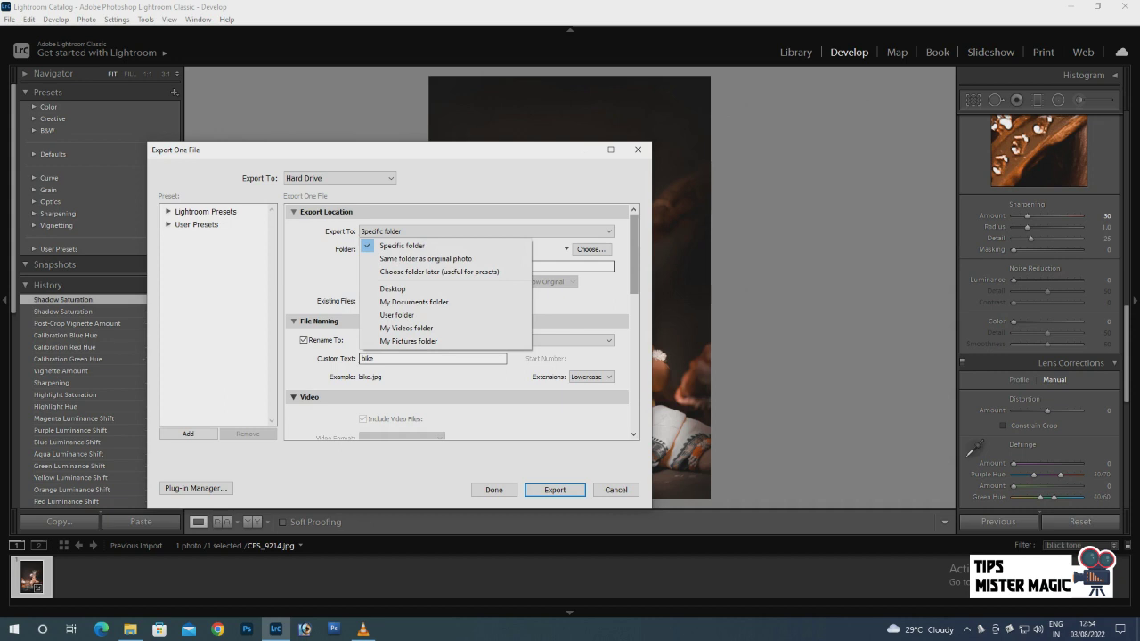
click(402, 246)
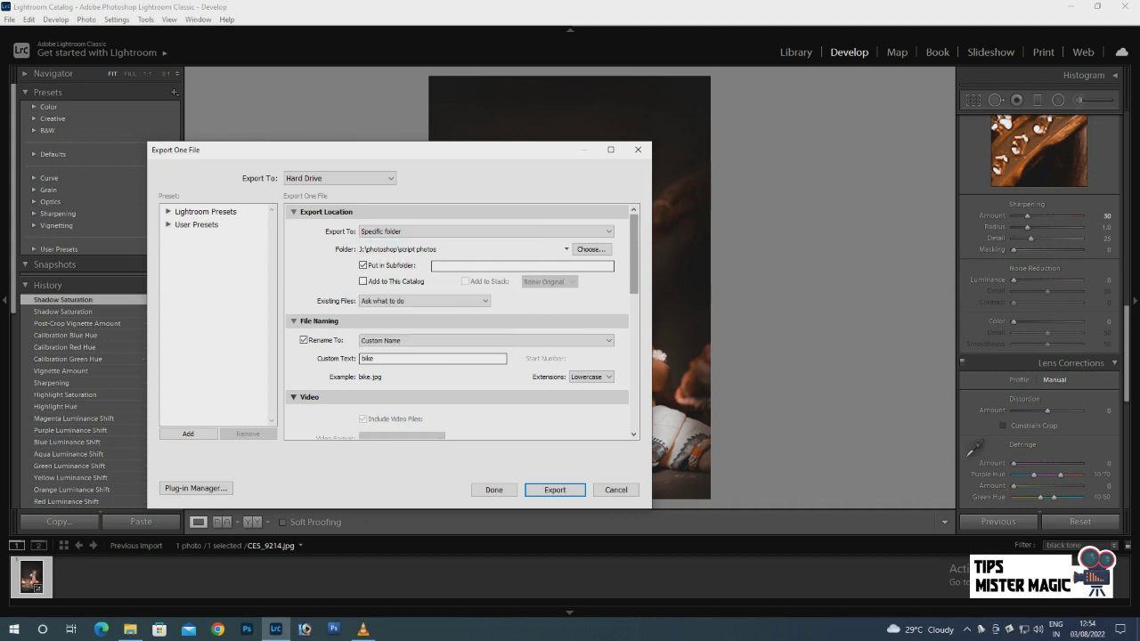
click(590, 249)
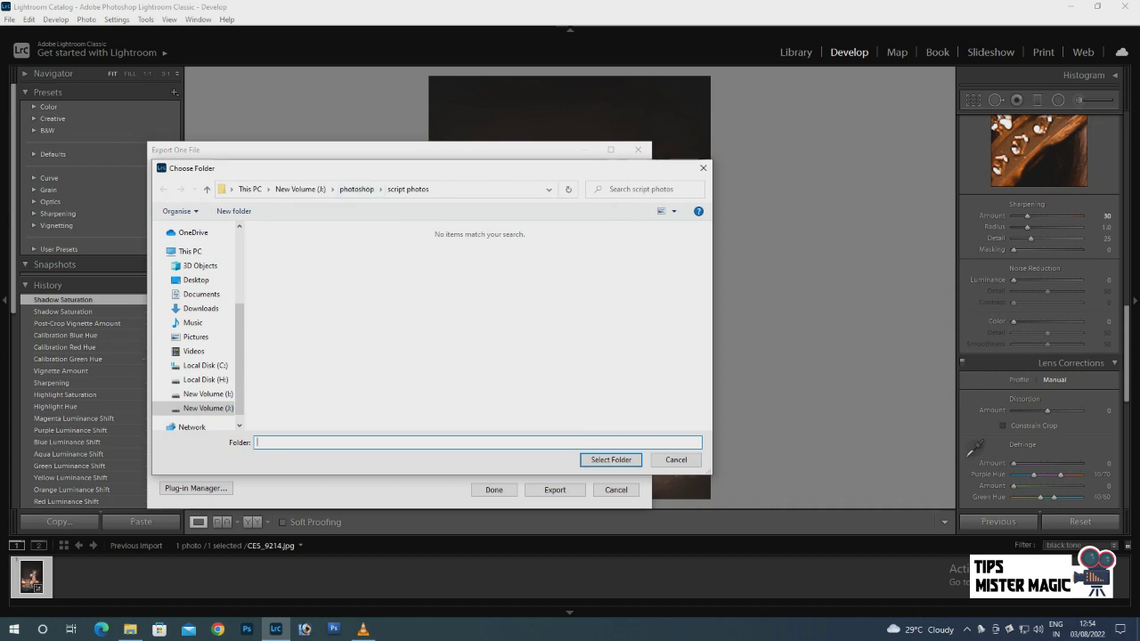
click(357, 189)
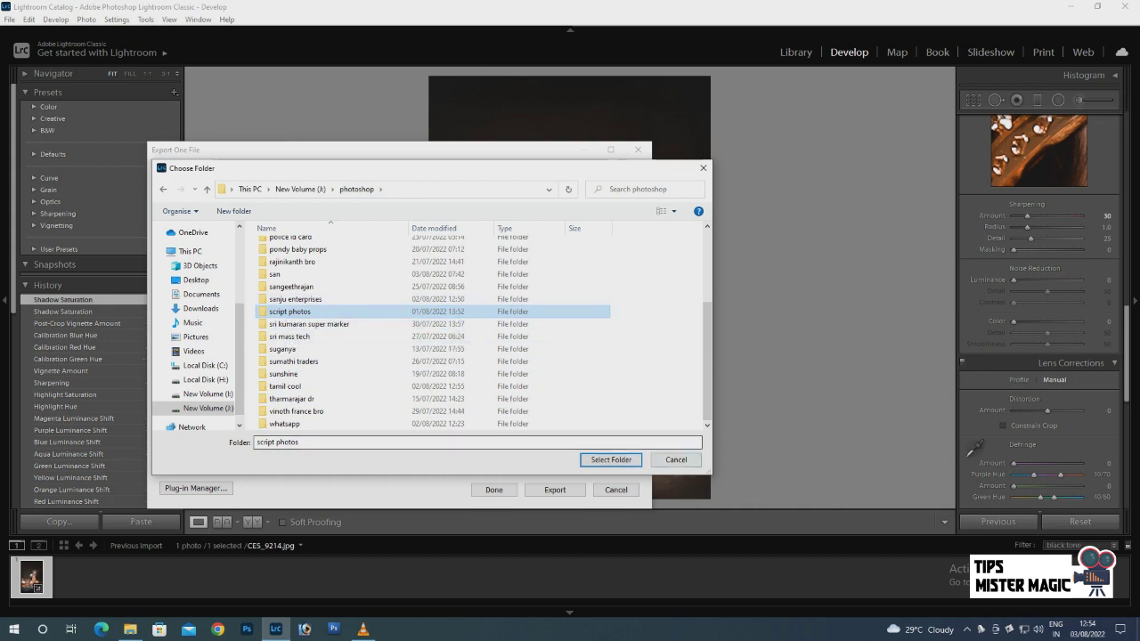
click(610, 460)
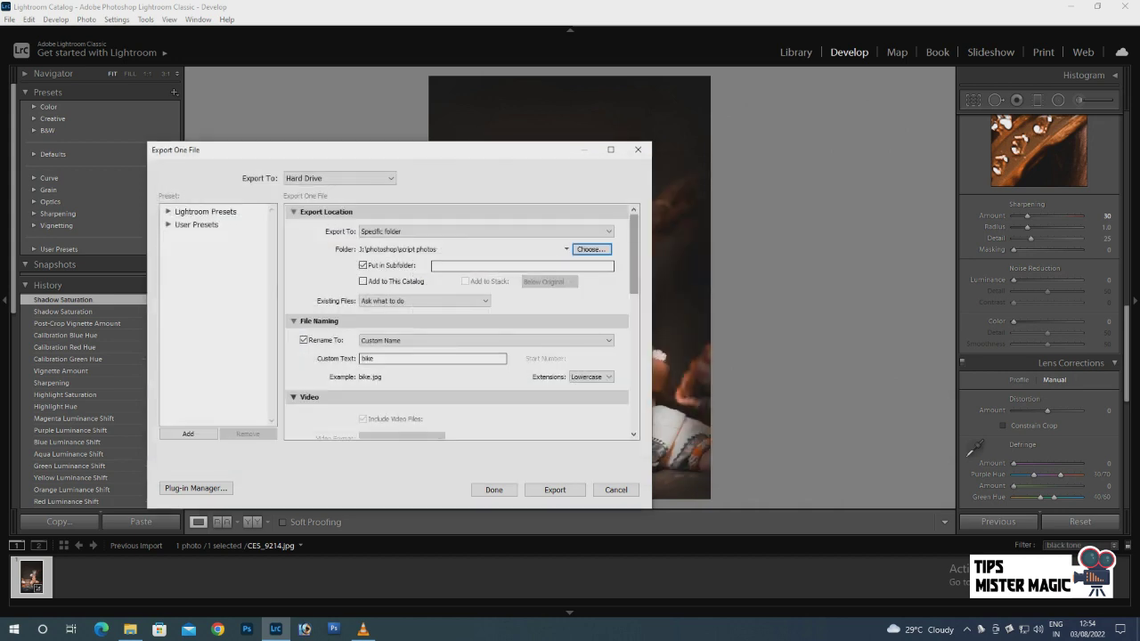
Step: Replace the export file's custom name with 'dark light'
scroll(456, 321, down, 2)
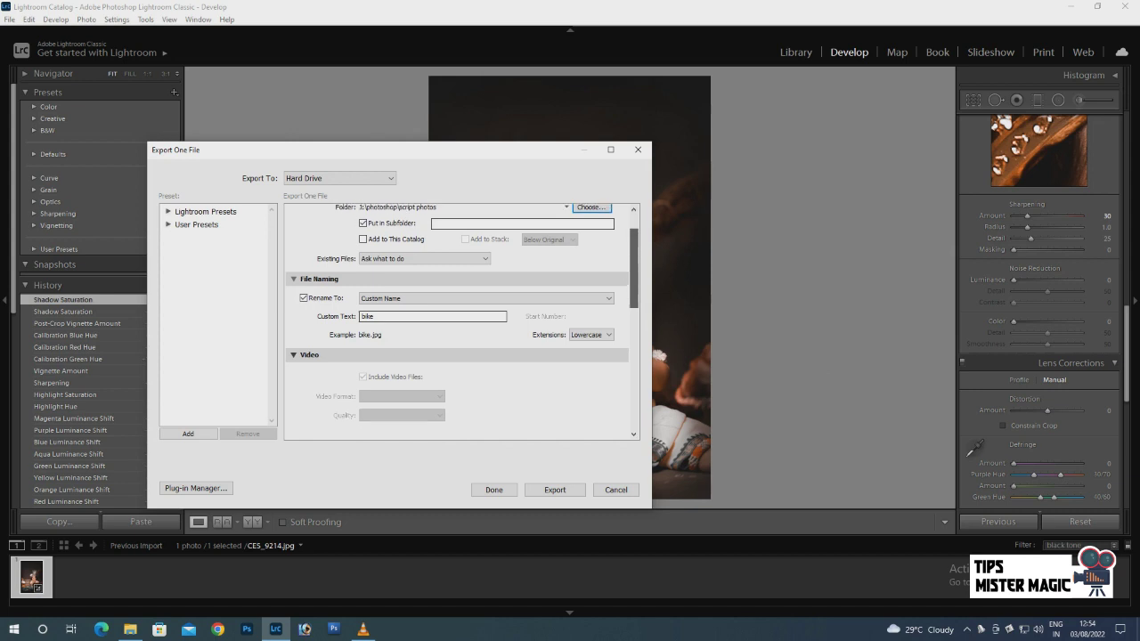
scroll(456, 321, down, 2)
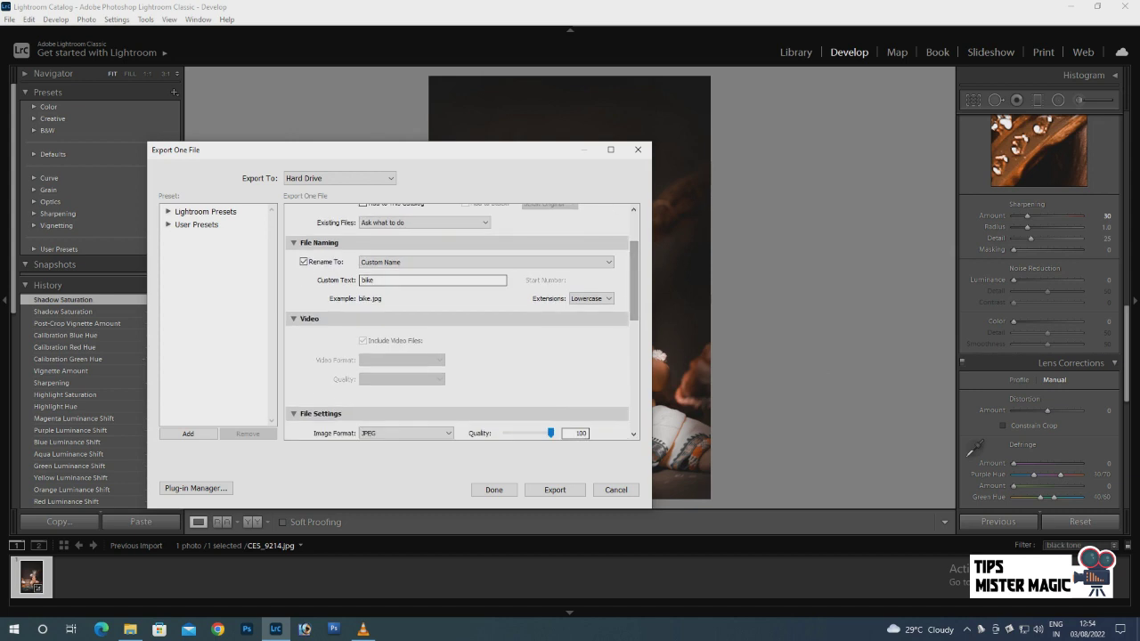
double_click(426, 280)
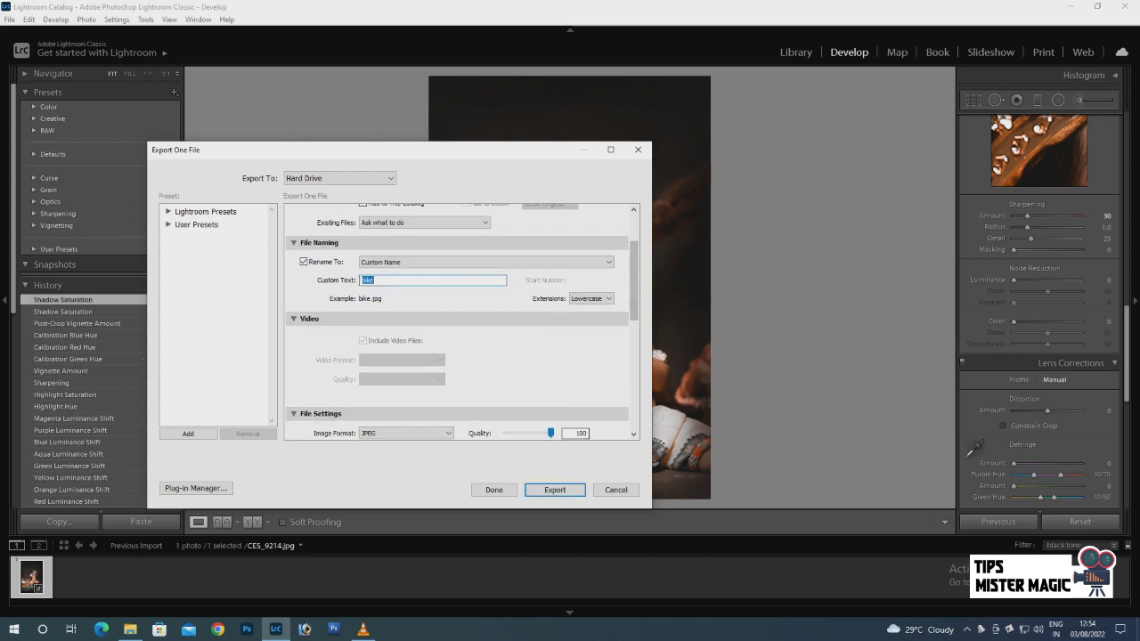
text(dar)
text(k light)
Step: Keep the file settings as JPEG format with sRGB colour space
scroll(456, 321, down, 2)
click(405, 334)
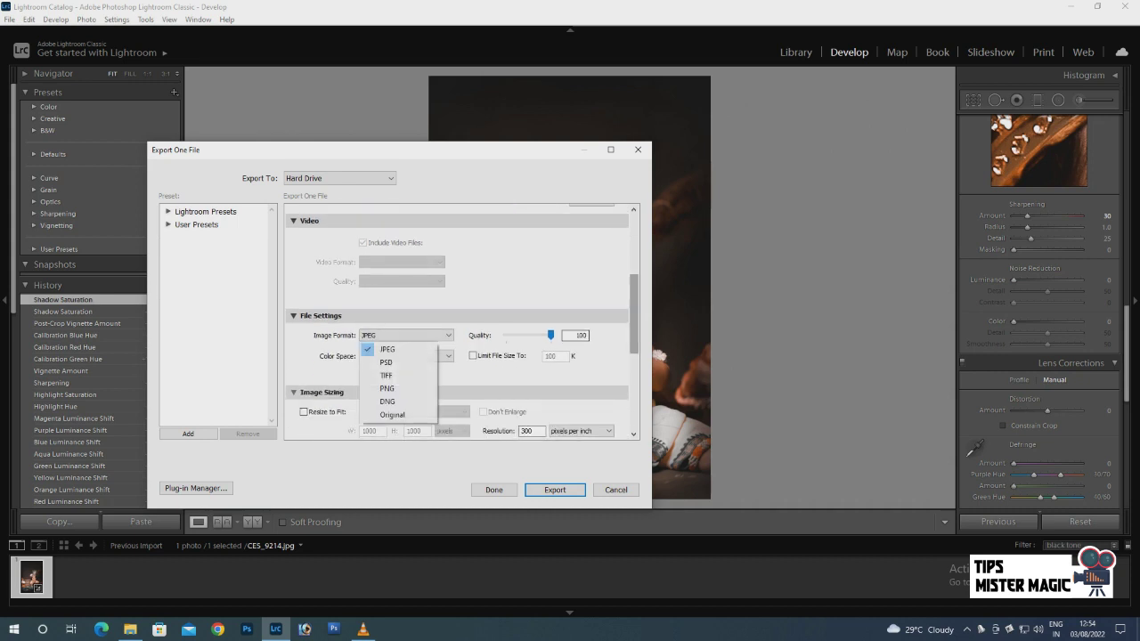
click(388, 349)
click(318, 316)
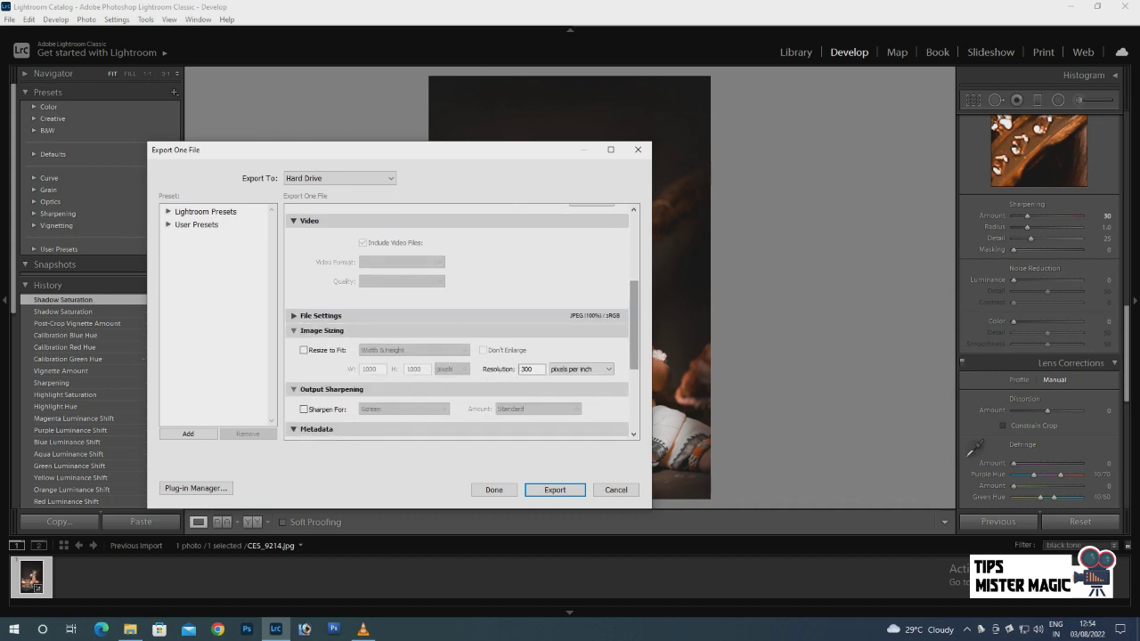
click(319, 316)
click(405, 355)
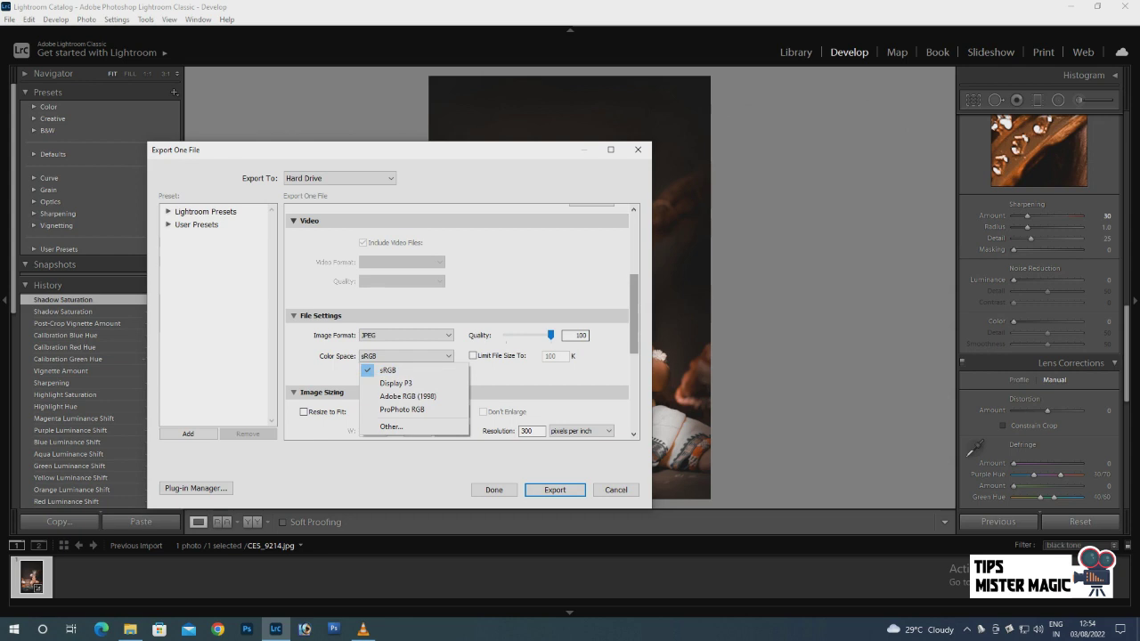
click(385, 368)
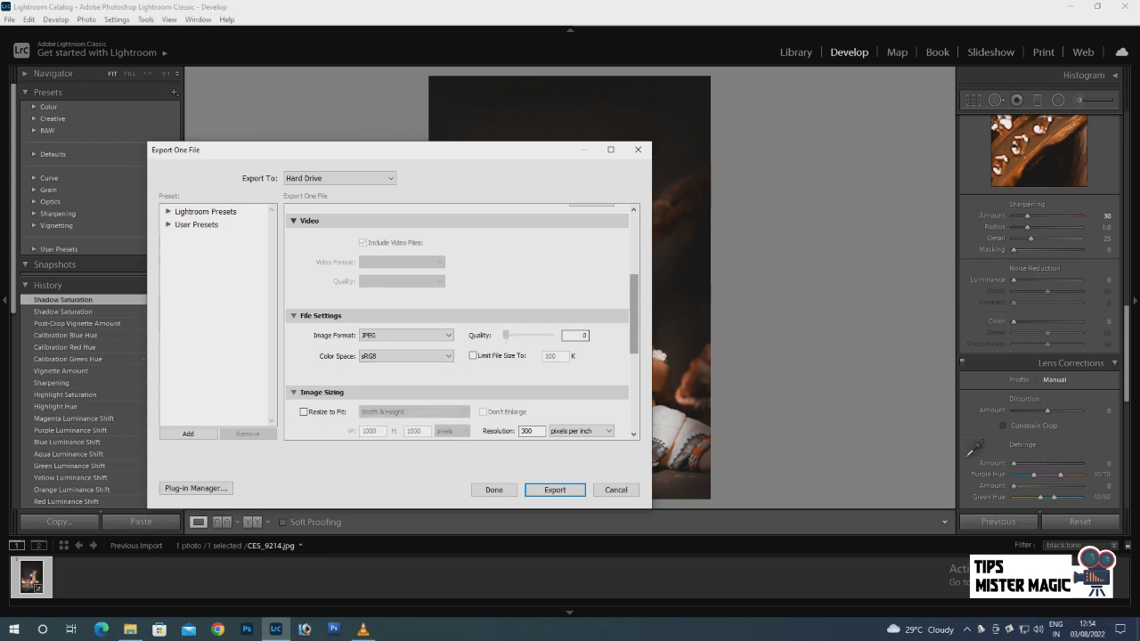
text(100)
Step: Confirm a resolution of 300 pixels per inch and export the photo
double_click(531, 431)
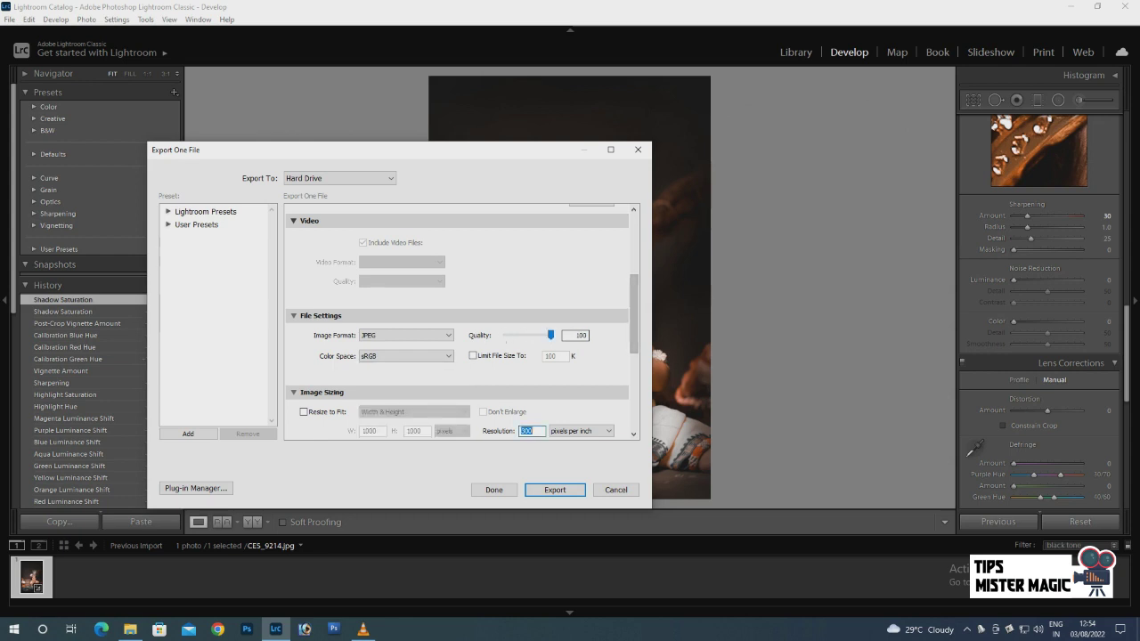
scroll(462, 322, down, 5)
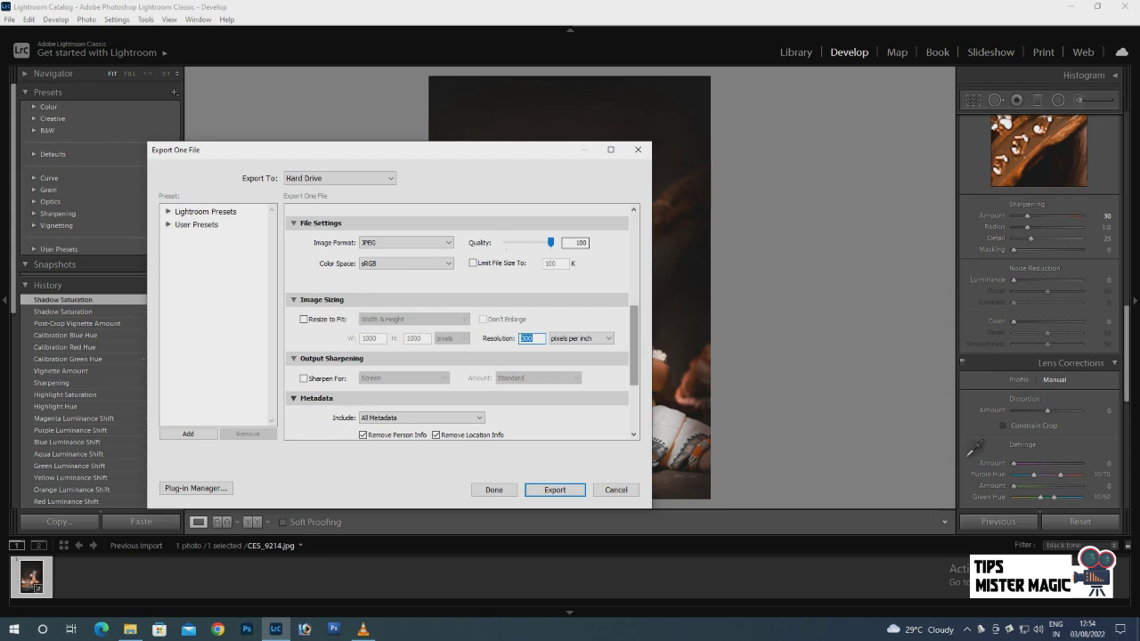
click(581, 338)
click(584, 351)
click(555, 490)
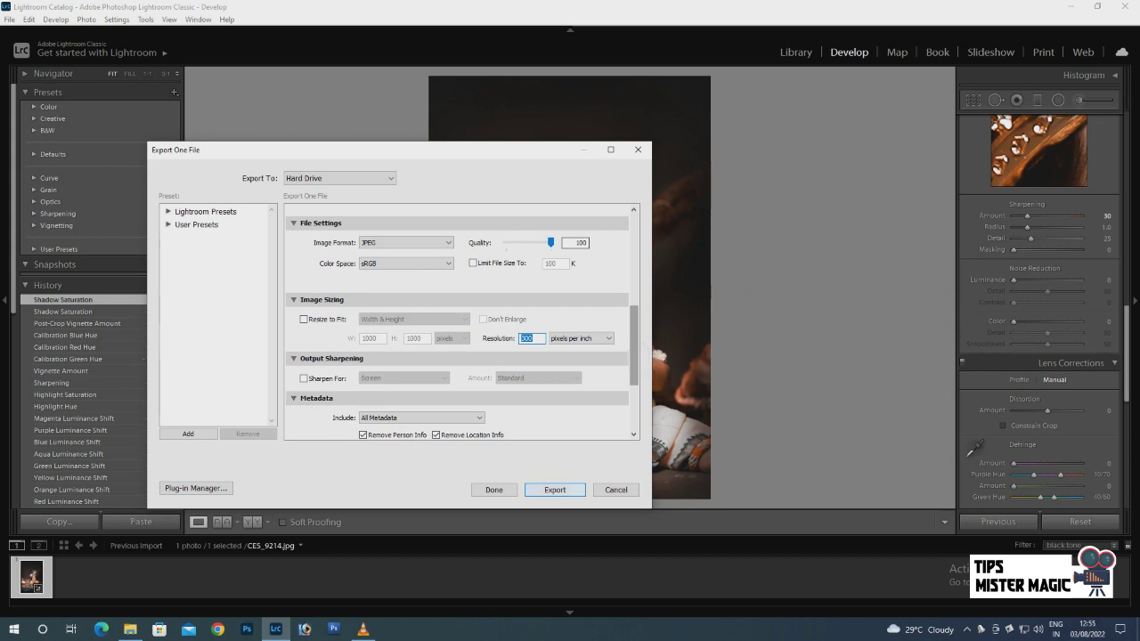